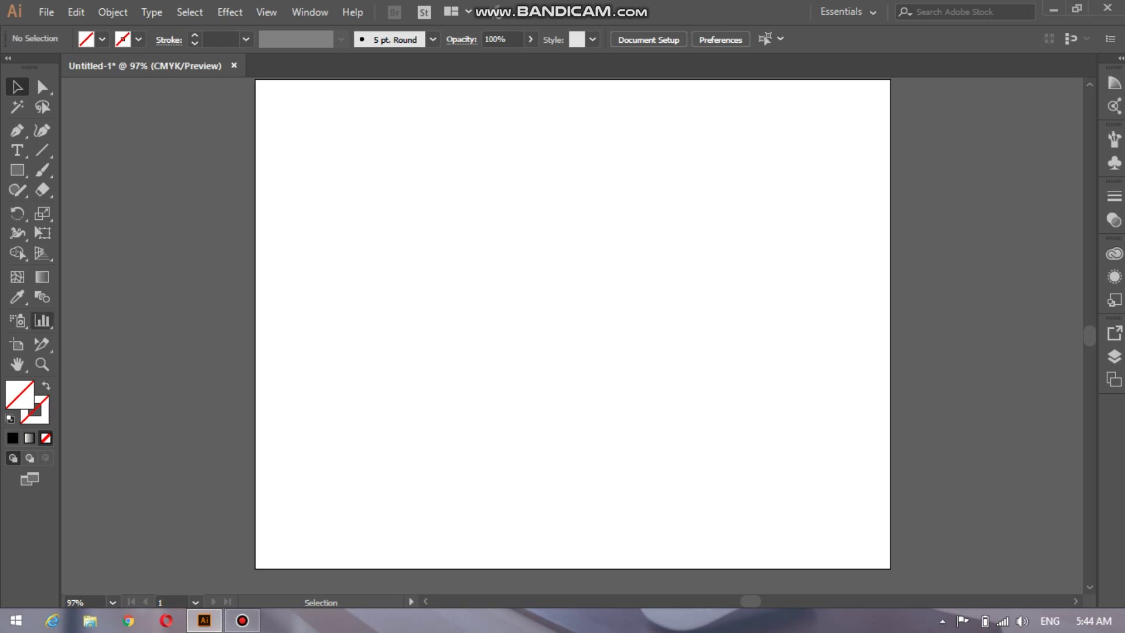
{"action": "left_click", "coordinate": [42, 321]}
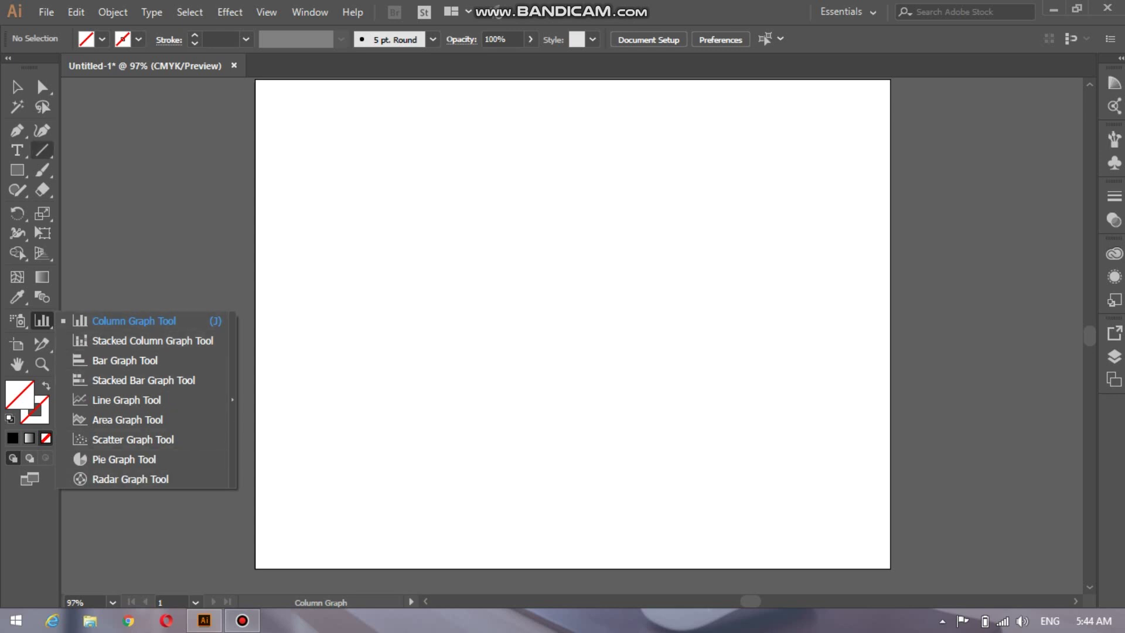
{"action": "left_click", "coordinate": [17, 88]}
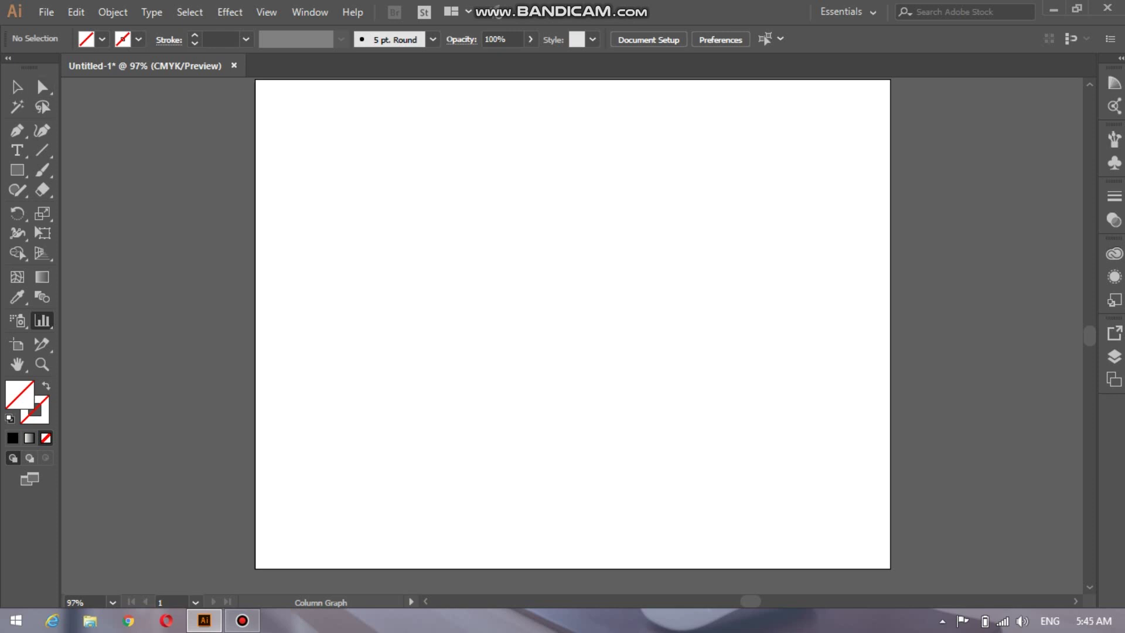
{"action": "left_click", "coordinate": [17, 86]}
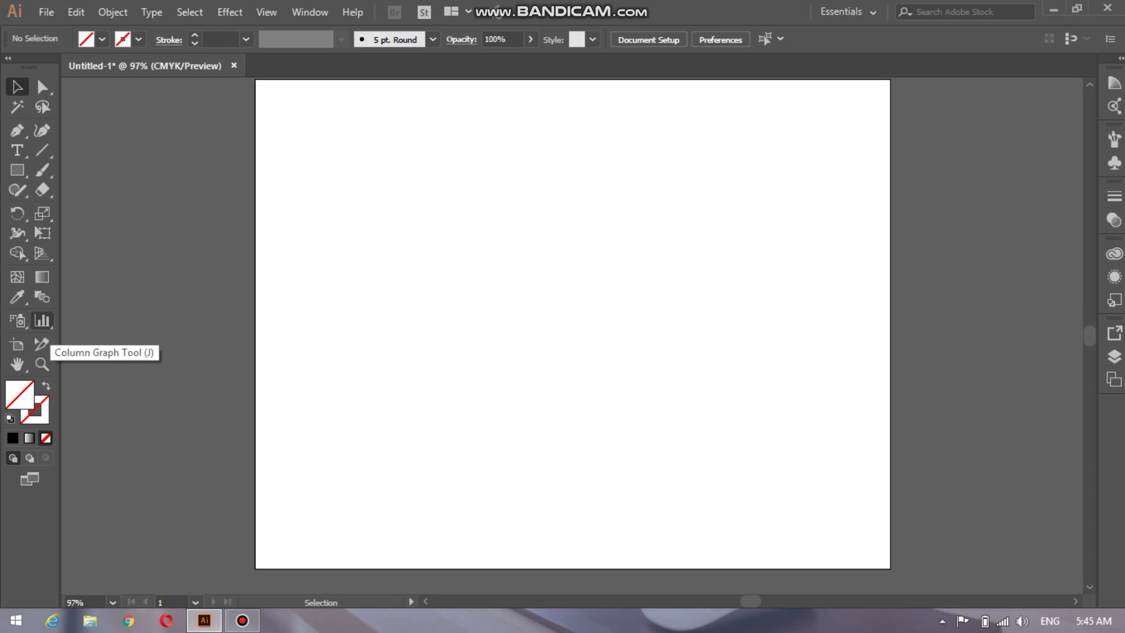
- Detach the set of graph tools as a floating toolbar and place it beside the artboard's edge
{"action": "left_click", "coordinate": [42, 320]}
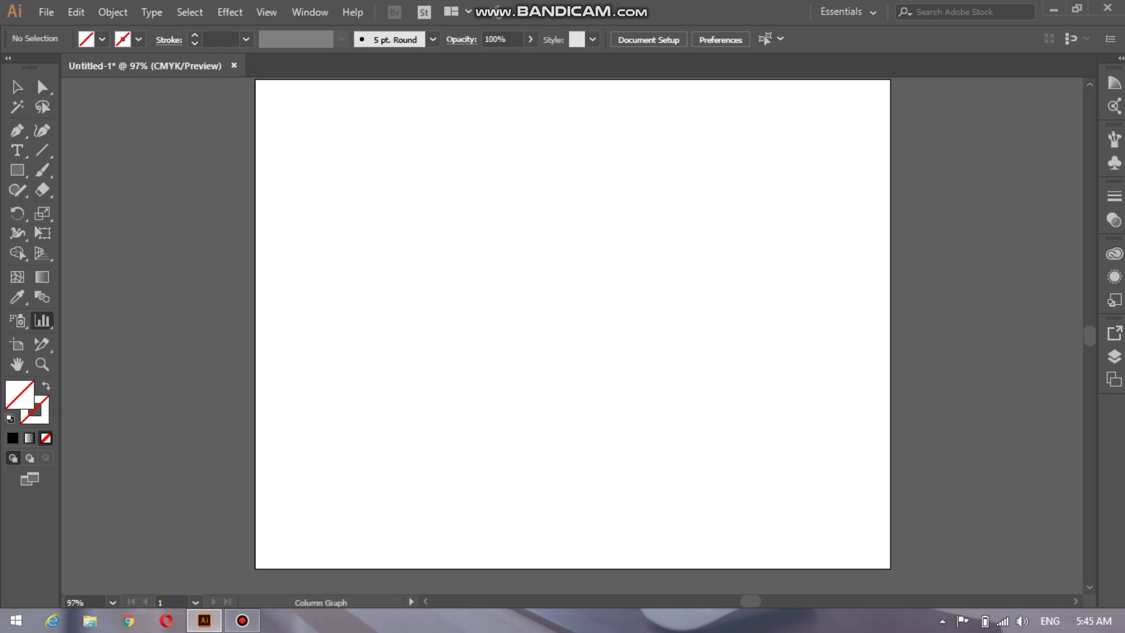
{"action": "left_click", "coordinate": [42, 321]}
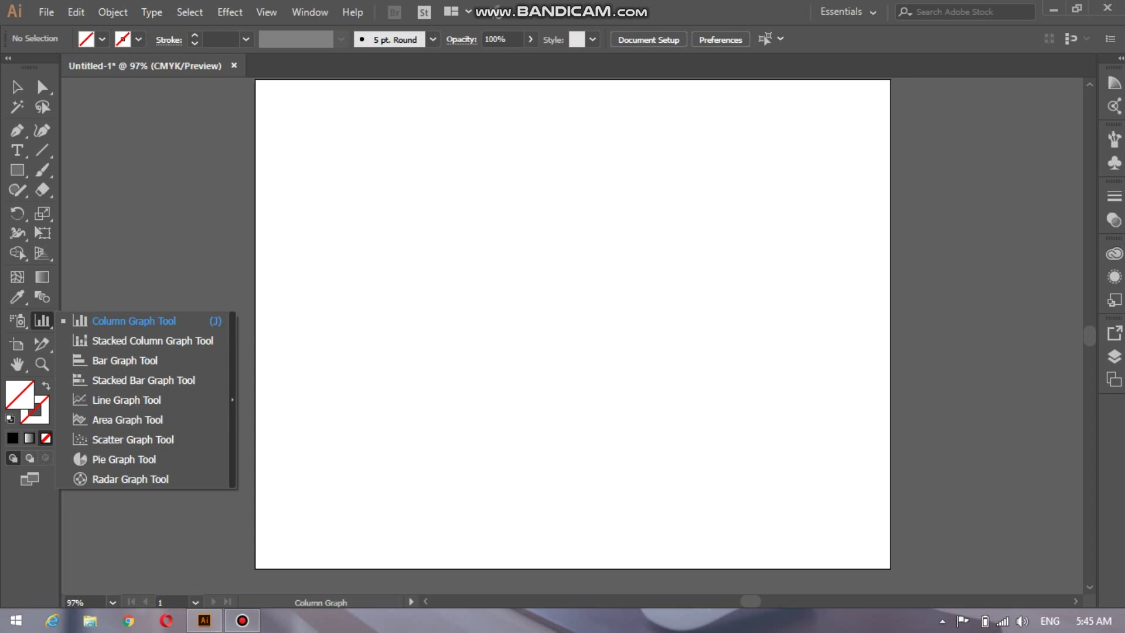
{"action": "left_click", "coordinate": [233, 400]}
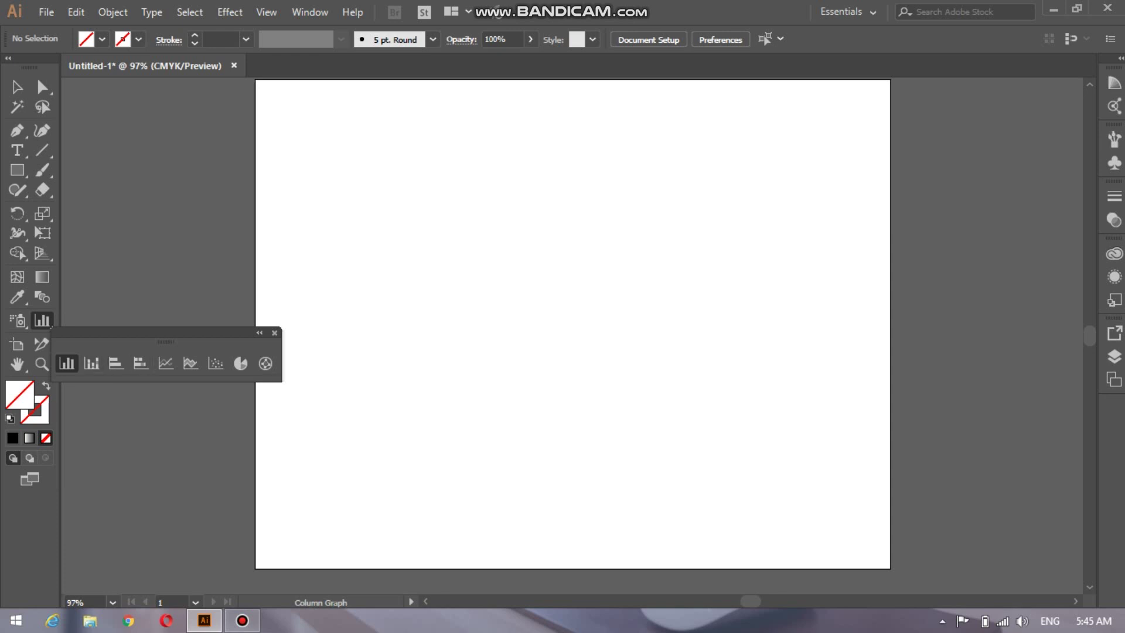
{"action": "left_click_drag", "start_coordinate": [166, 332], "coordinate": [211, 369]}
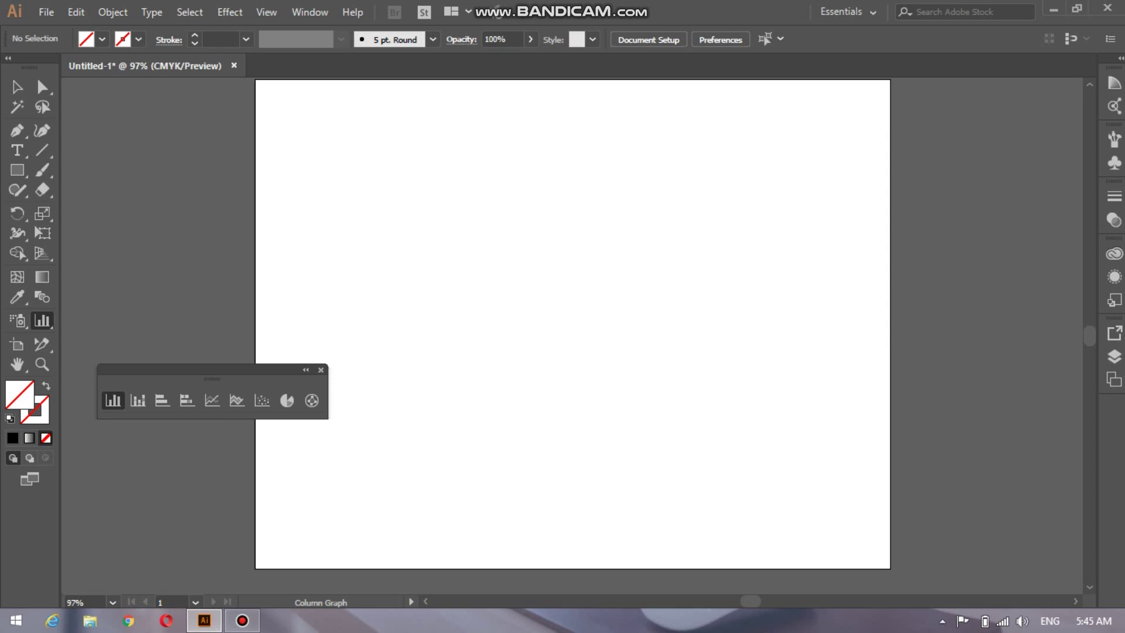
- Draw a wide column graph in the upper middle of the artboard and apply a data value of 2
{"action": "left_click_drag", "start_coordinate": [402, 206], "coordinate": [614, 305]}
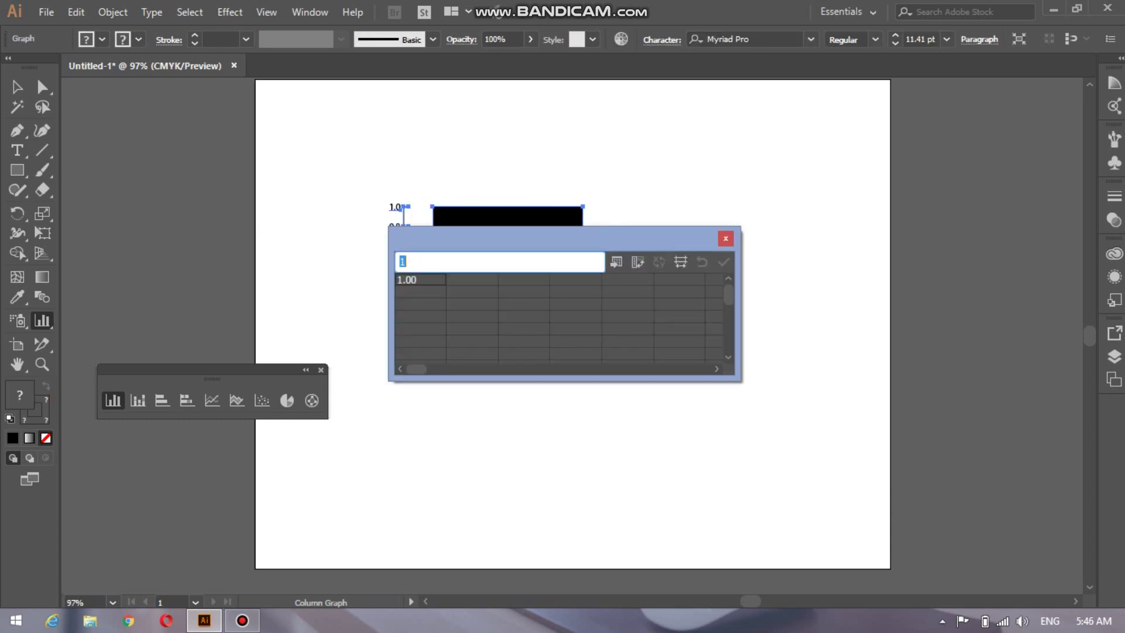
{"action": "left_click_drag", "start_coordinate": [638, 238], "coordinate": [644, 368]}
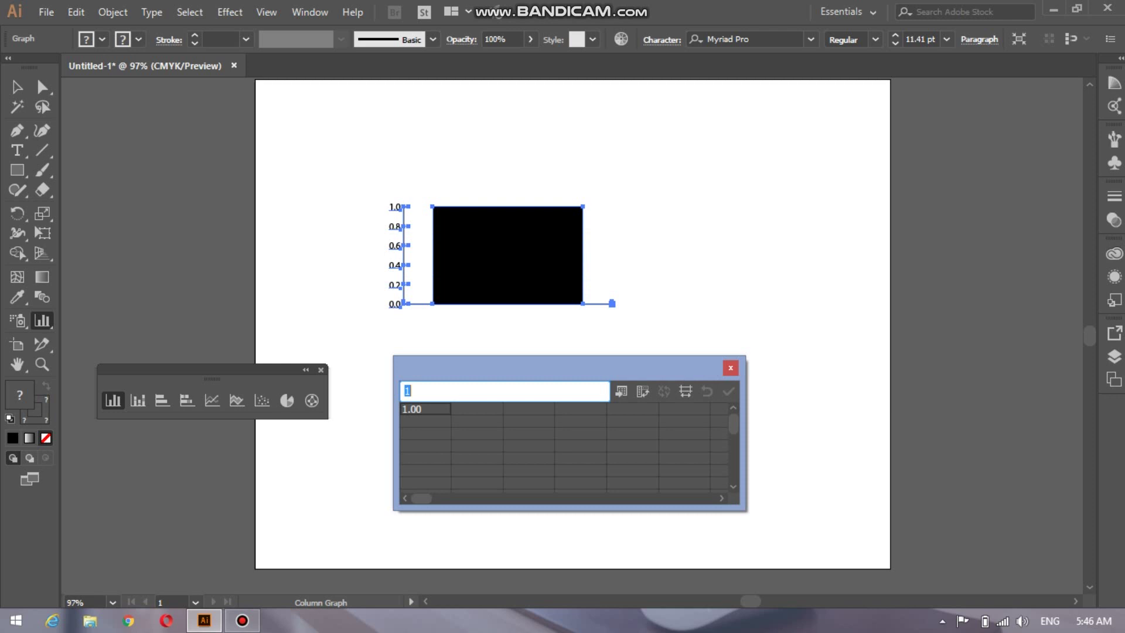
{"action": "type", "text": "2"}
{"action": "left_click", "coordinate": [728, 391]}
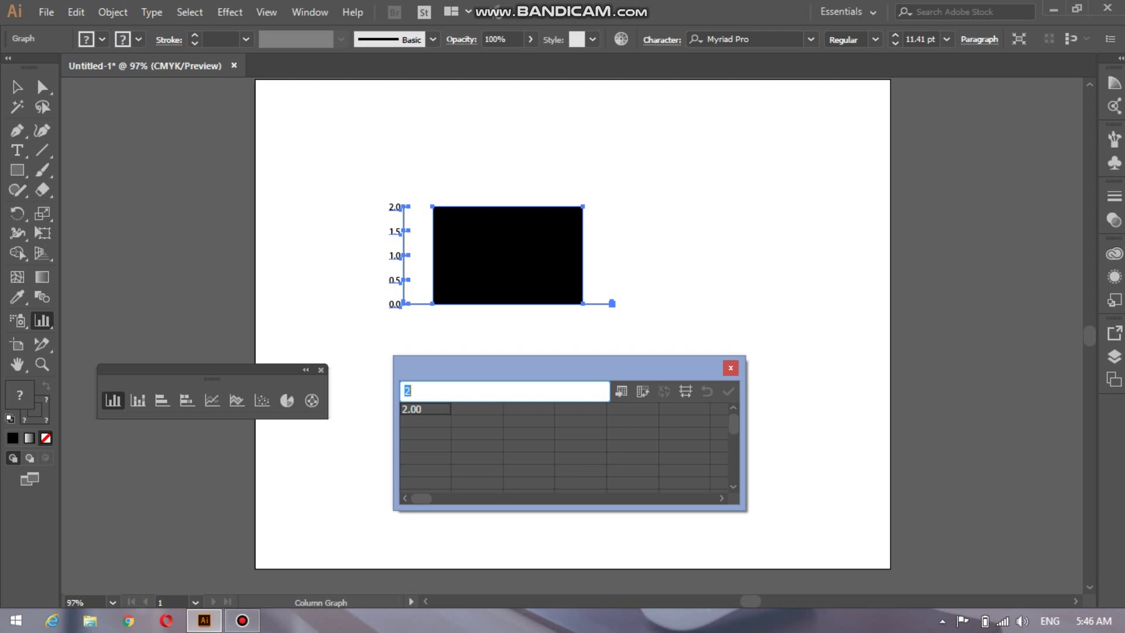
- Change the column graph's data value to 4, apply it and close the graph data
{"action": "type", "text": "4"}
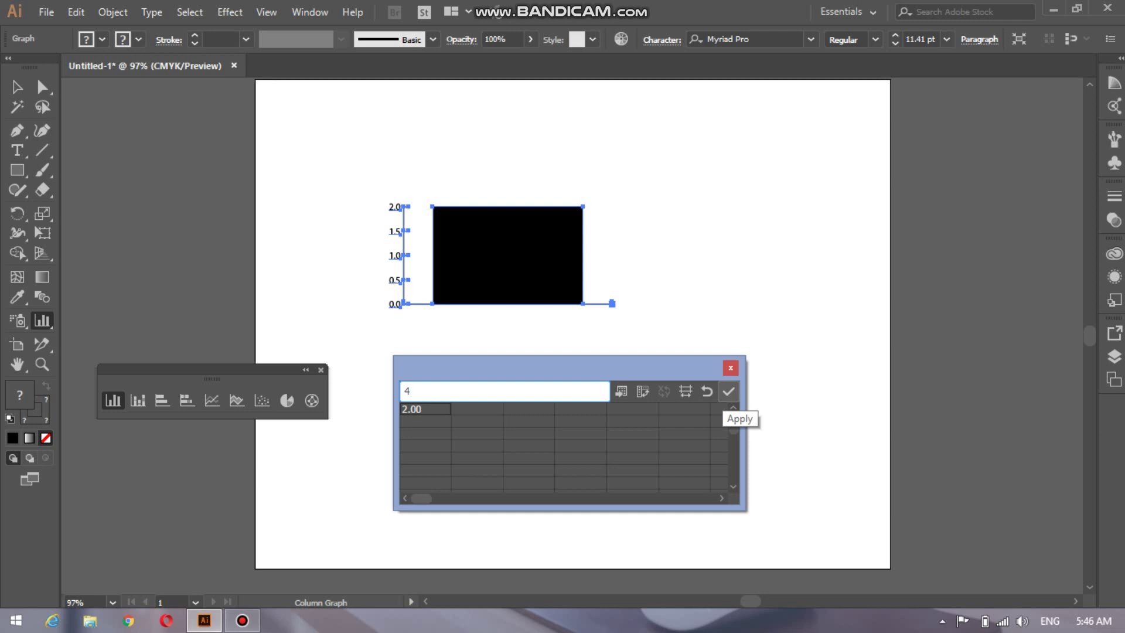
{"action": "left_click", "coordinate": [729, 391]}
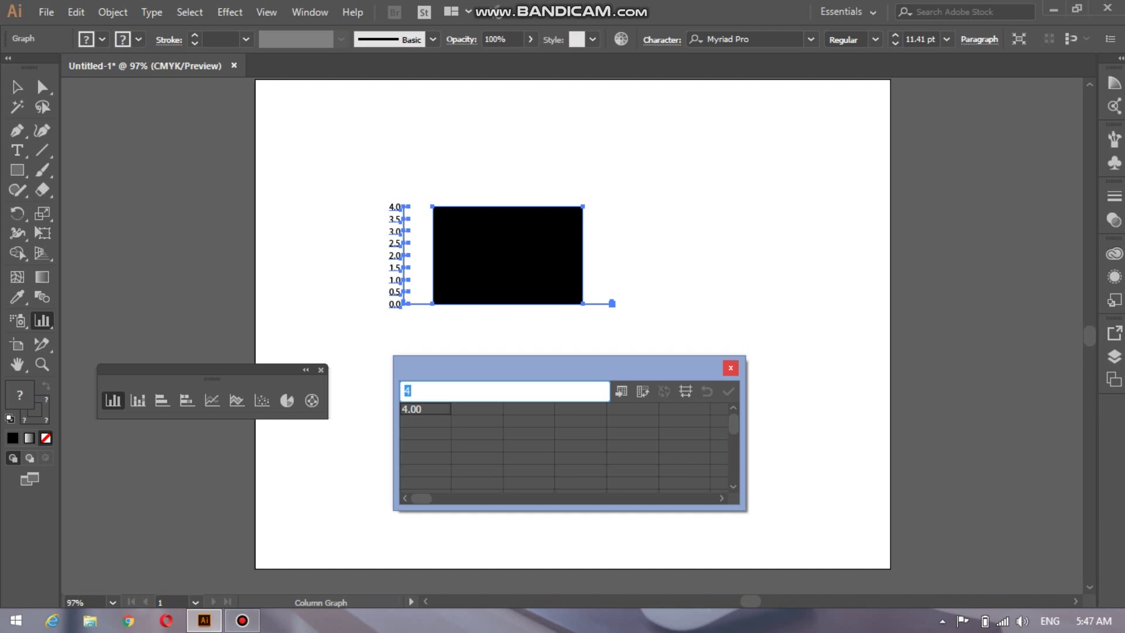
{"action": "left_click", "coordinate": [731, 368]}
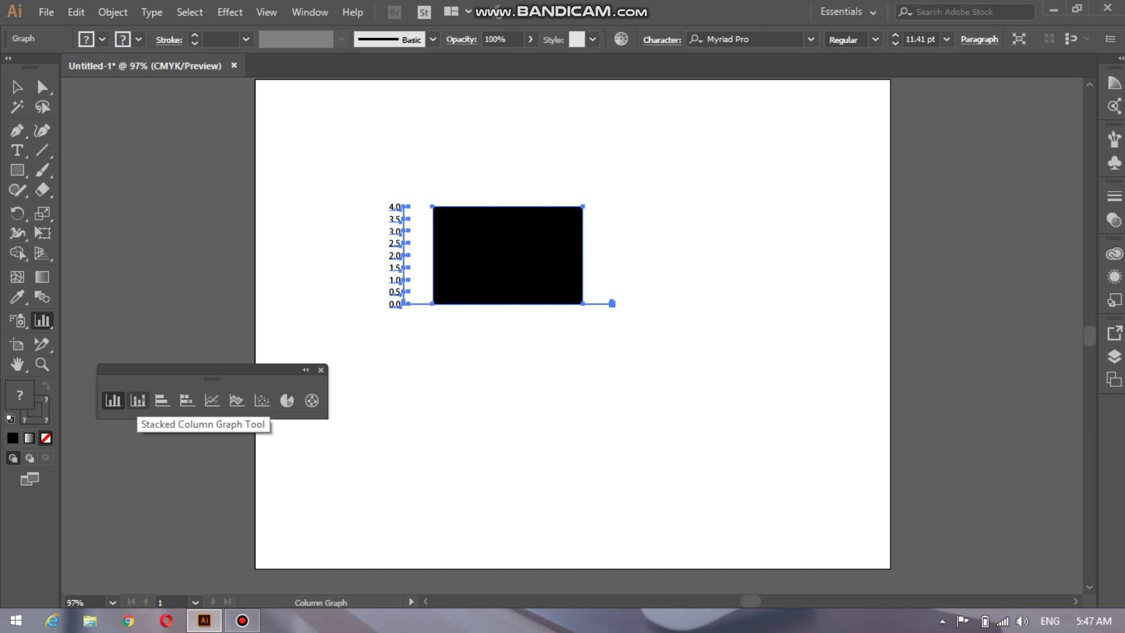
- Draw a stacked column graph below the column graph and apply a data value of 6
{"action": "left_click", "coordinate": [138, 401]}
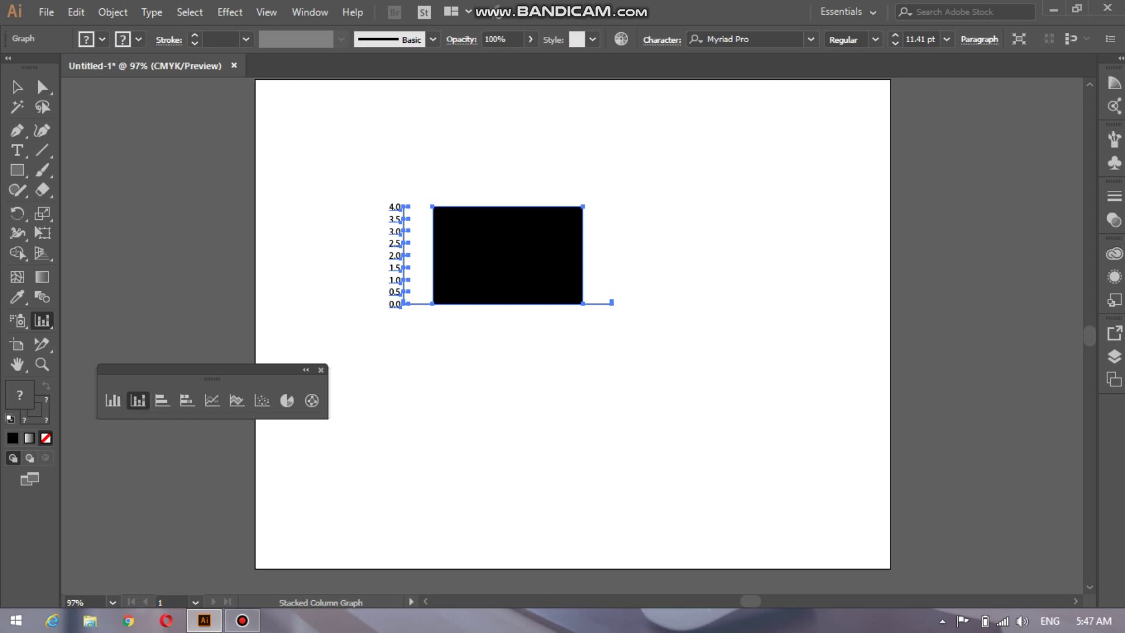
{"action": "left_click_drag", "start_coordinate": [475, 361], "coordinate": [605, 467]}
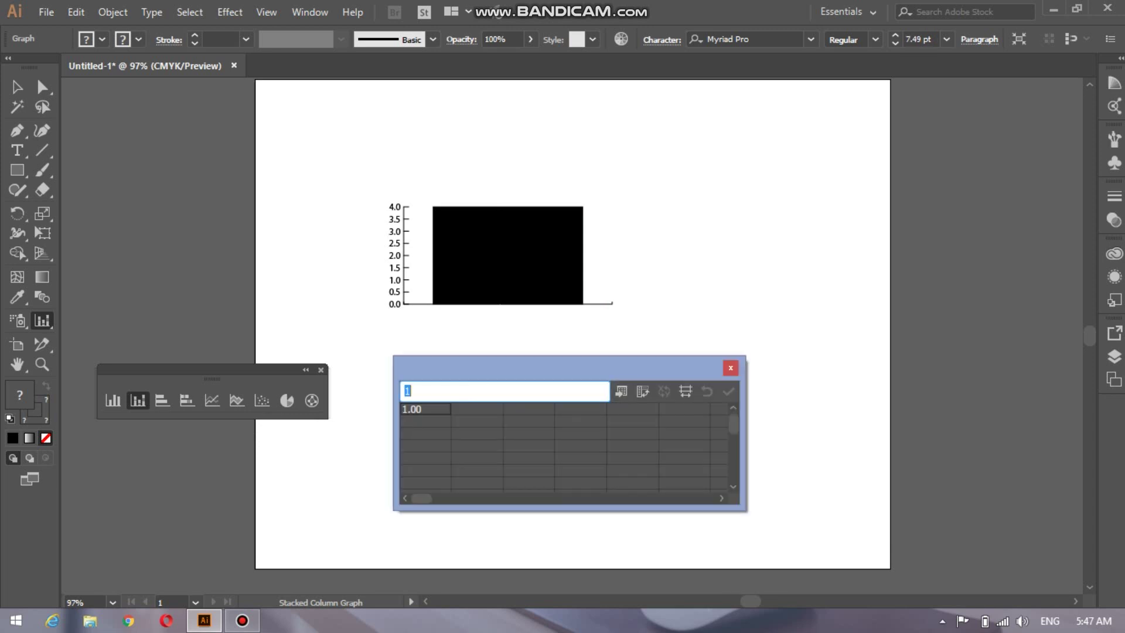
{"action": "left_click_drag", "start_coordinate": [557, 367], "coordinate": [774, 195]}
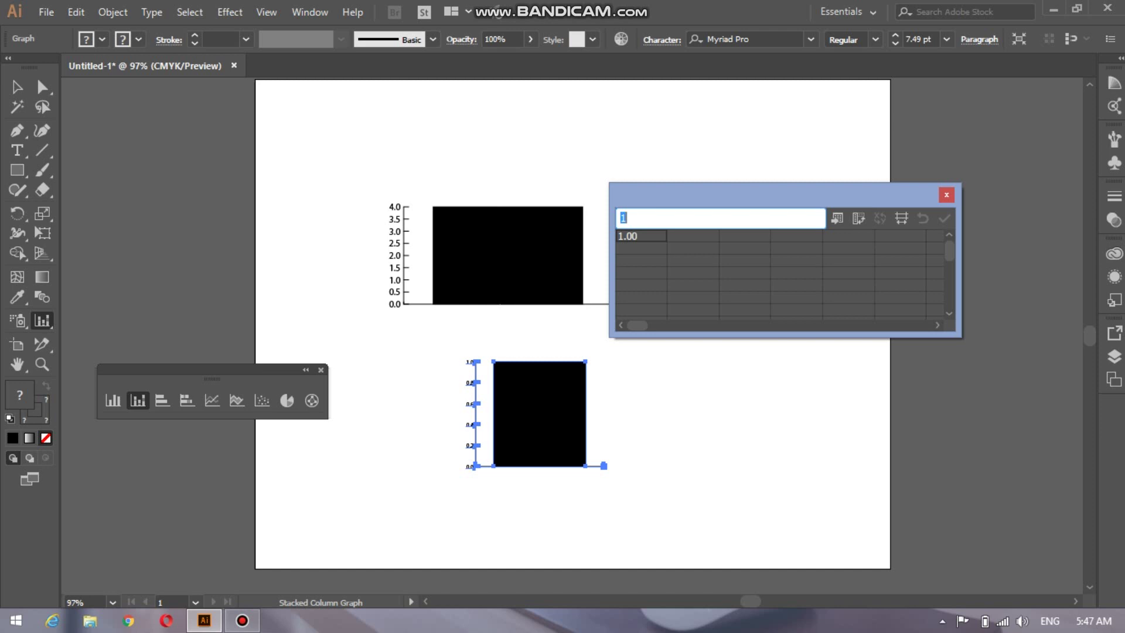
{"action": "type", "text": "6"}
{"action": "left_click", "coordinate": [944, 218]}
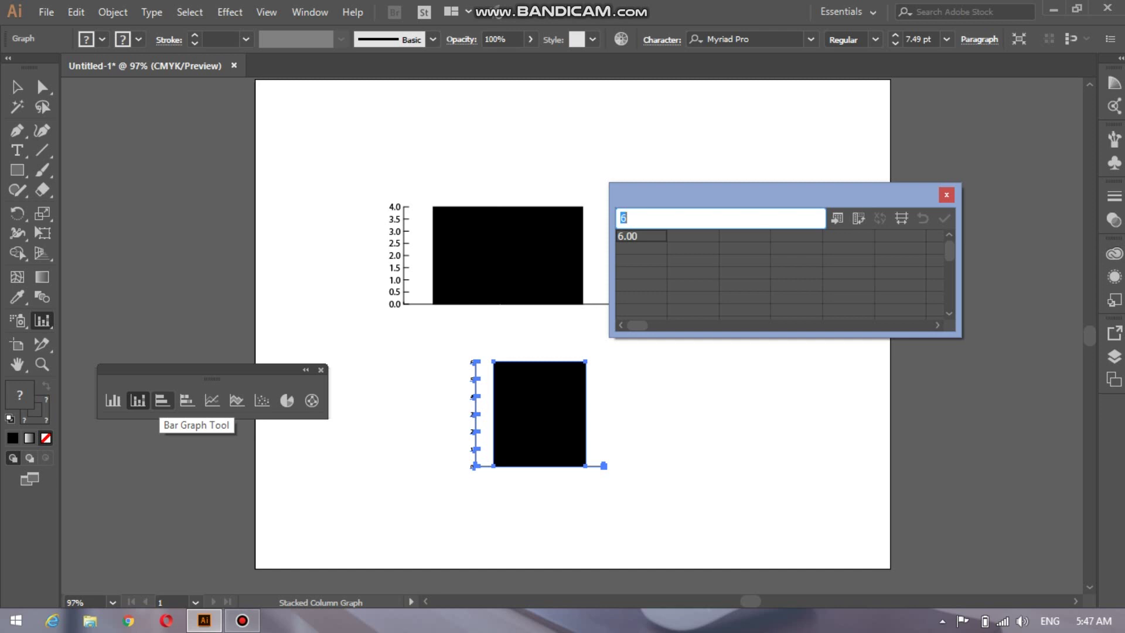
- Draw a narrow, upright bar graph to the right of the column graph and move its data window clear of it
{"action": "left_click", "coordinate": [162, 400]}
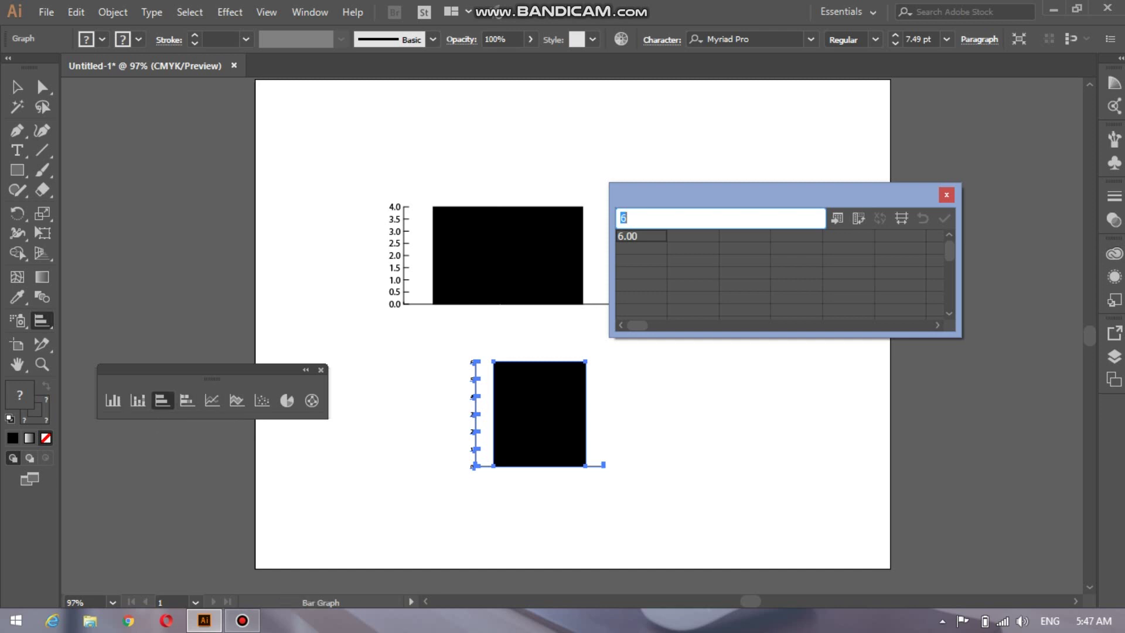
{"action": "left_click", "coordinate": [947, 195]}
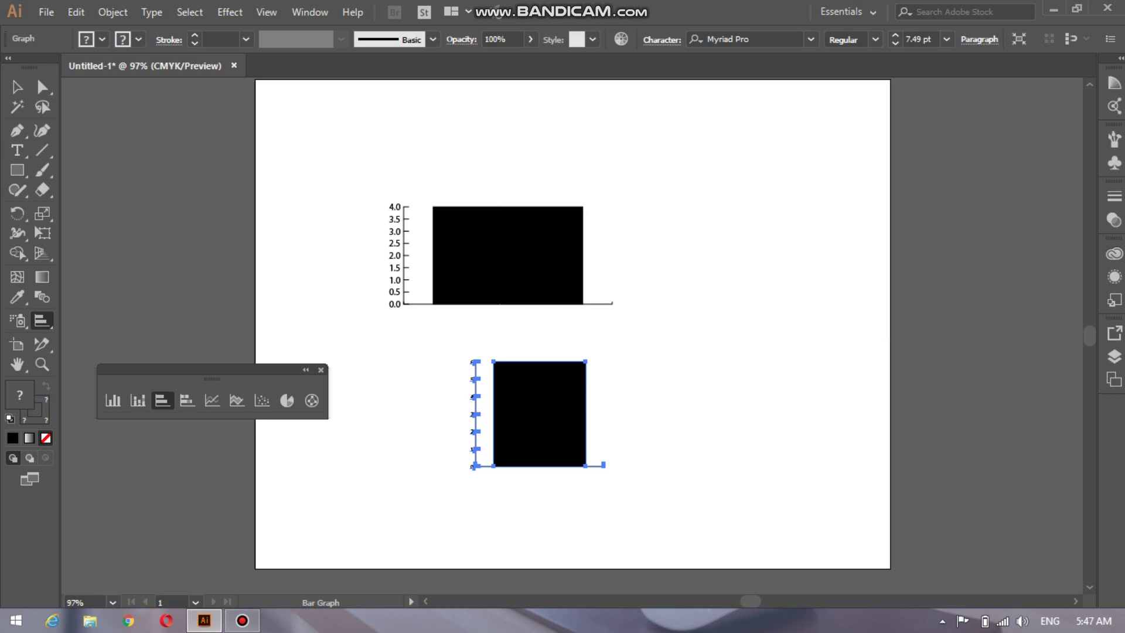
{"action": "left_click_drag", "start_coordinate": [678, 221], "coordinate": [738, 337]}
{"action": "left_click_drag", "start_coordinate": [741, 340], "coordinate": [742, 341]}
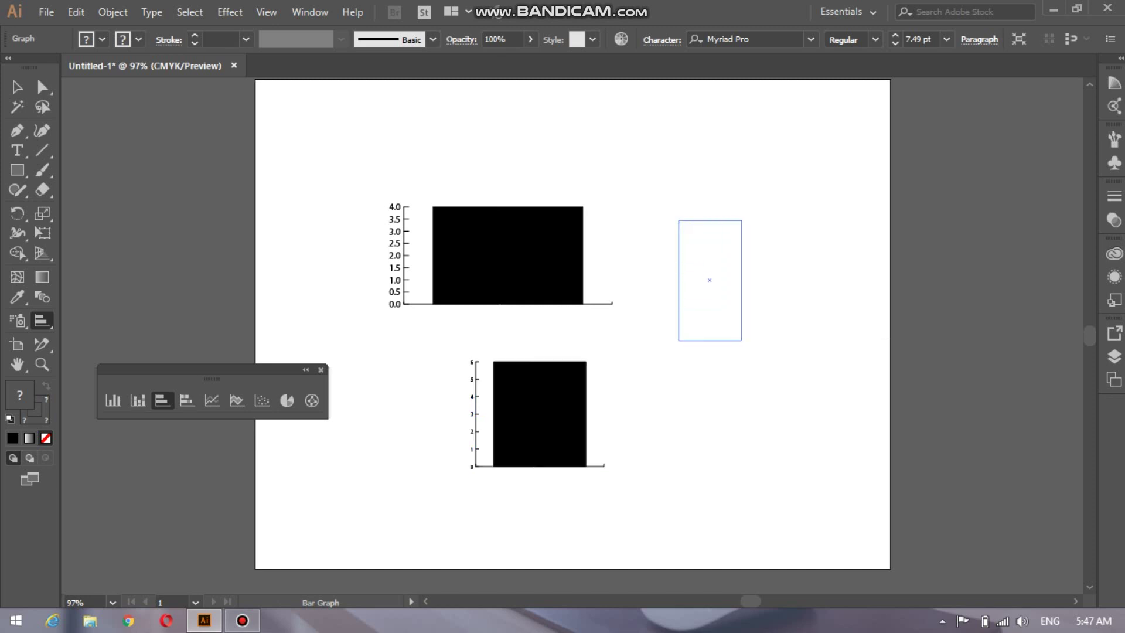
{"action": "left_click_drag", "start_coordinate": [840, 196], "coordinate": [981, 102]}
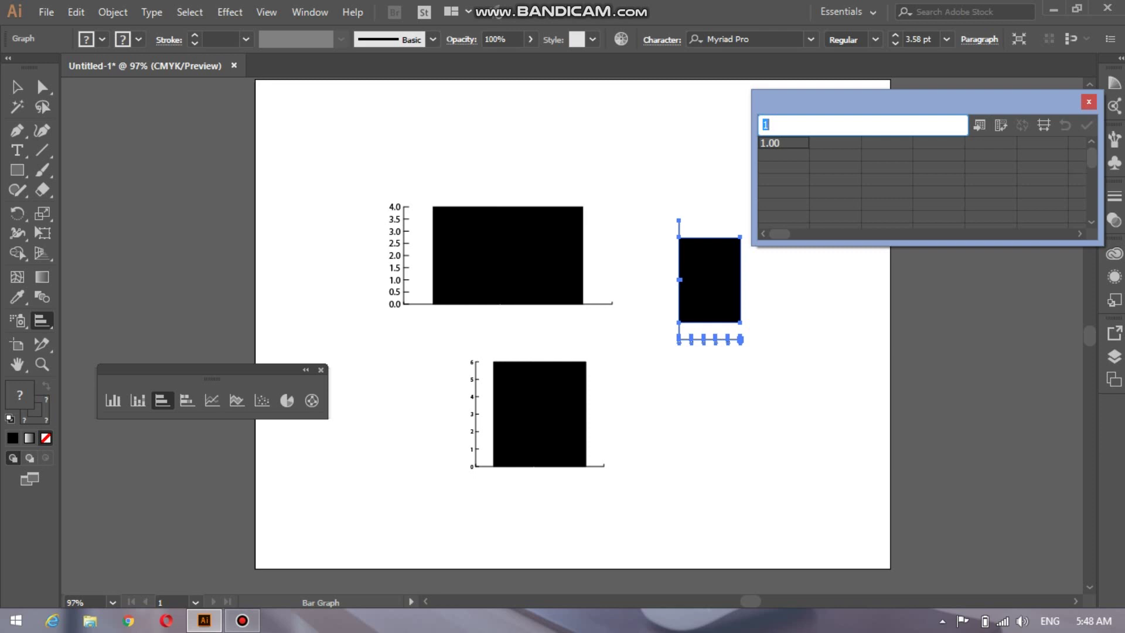
- Apply a data value of 8 to the bar graph, replace it with 1 and close the graph data
{"action": "type", "text": "8"}
{"action": "left_click", "coordinate": [1088, 124]}
{"action": "type", "text": "1"}
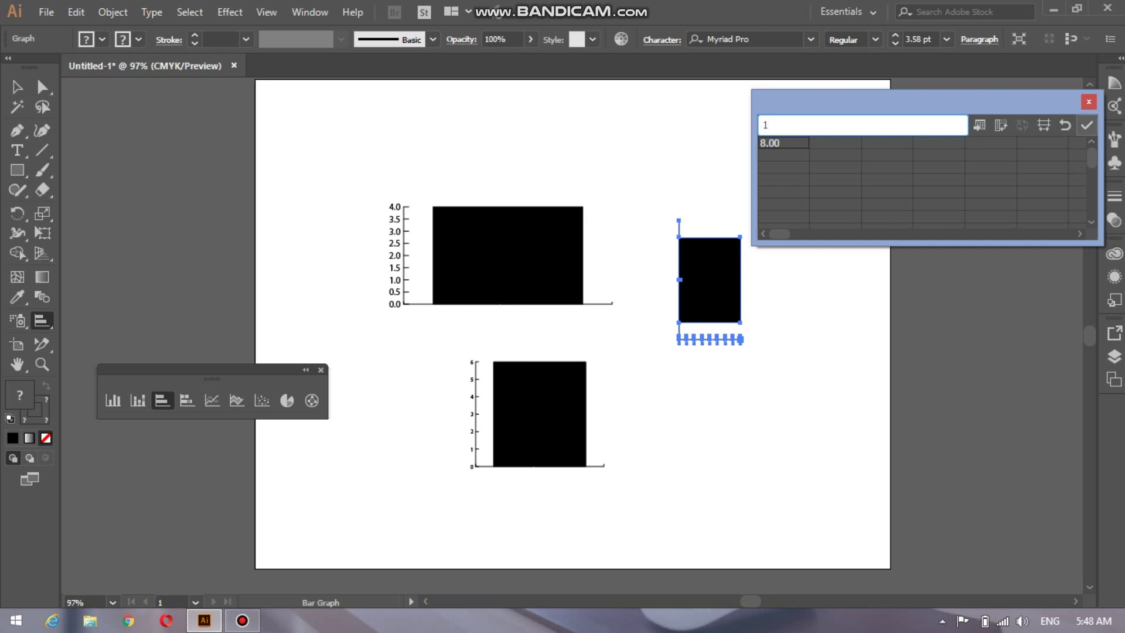
{"action": "left_click", "coordinate": [1087, 125]}
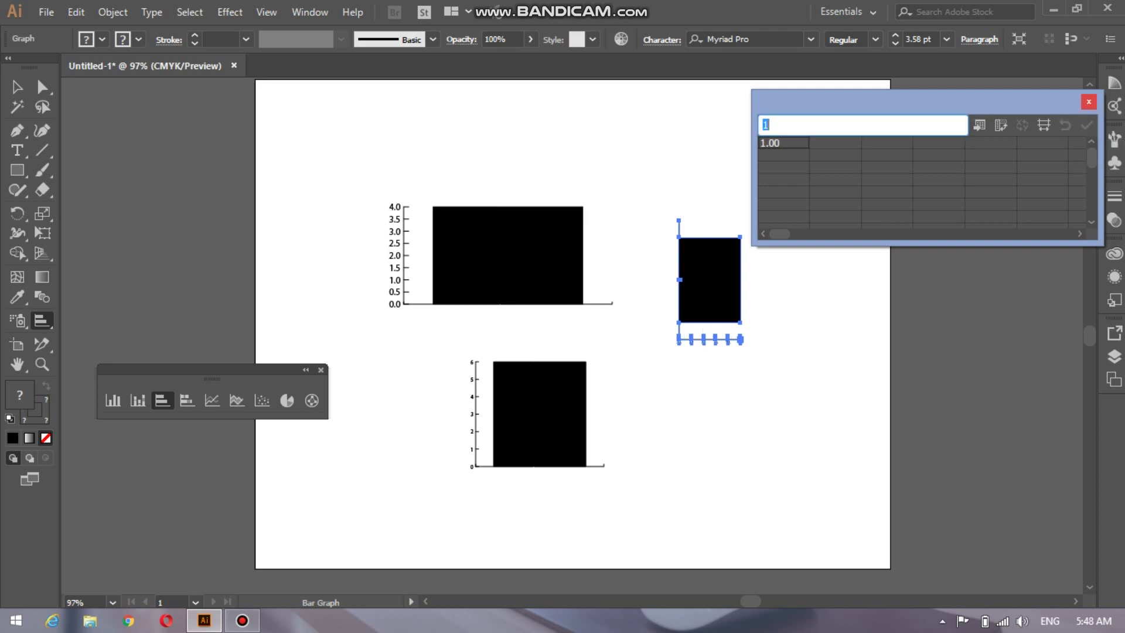
{"action": "left_click", "coordinate": [1089, 102]}
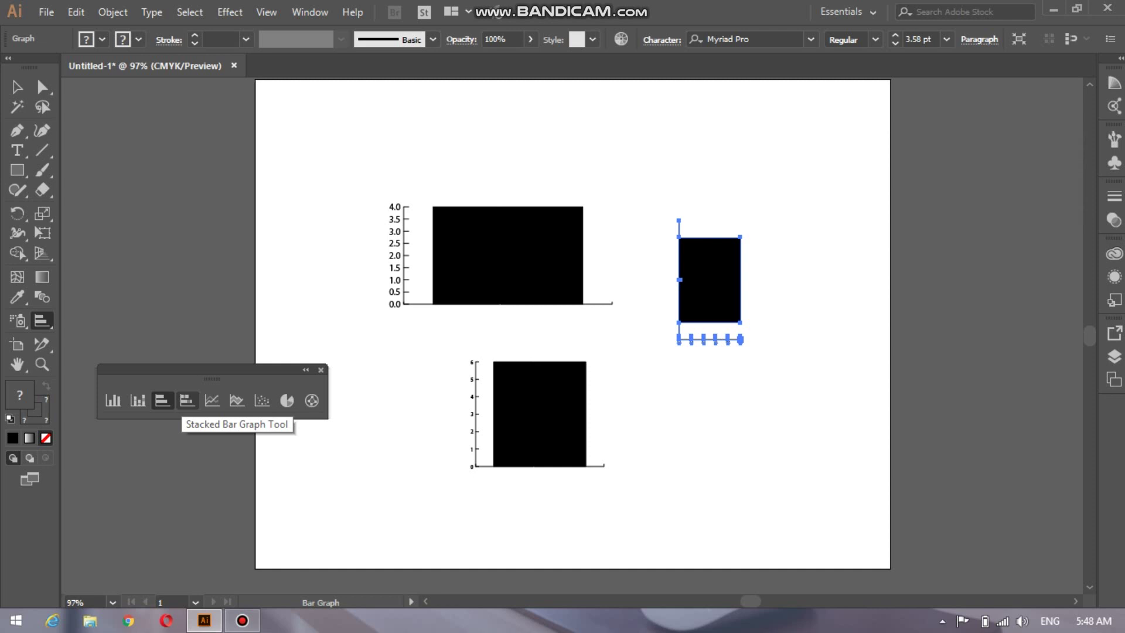
- Draw a stacked bar graph above the bar graph, apply a data value of 4 and close the graph data
{"action": "left_click", "coordinate": [187, 401]}
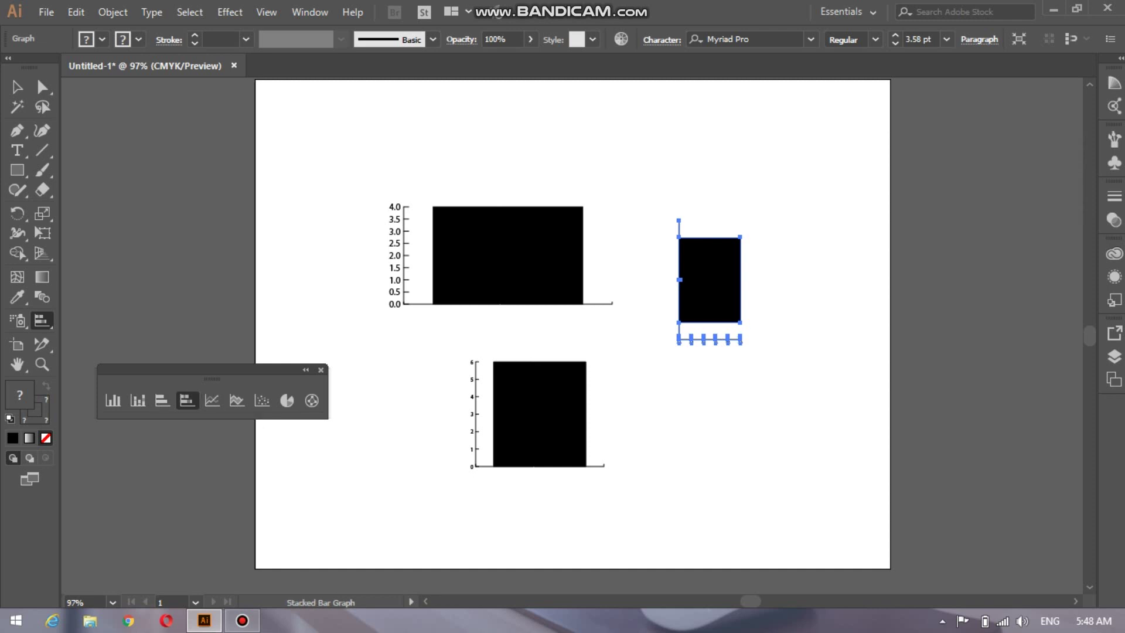
{"action": "left_click_drag", "start_coordinate": [668, 103], "coordinate": [802, 201]}
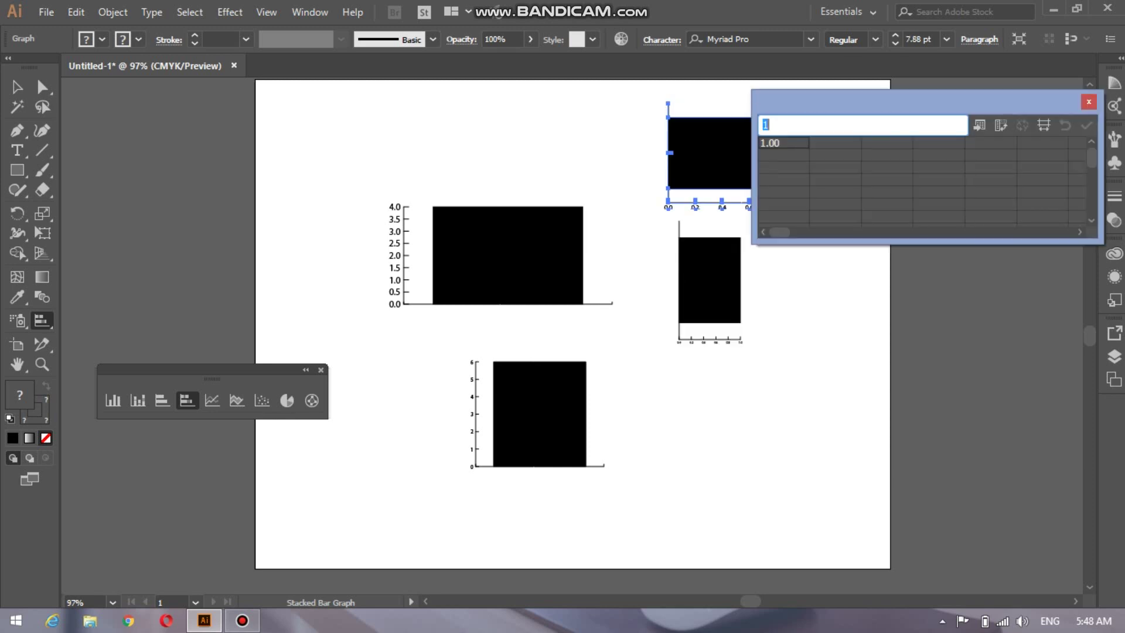
{"action": "left_click_drag", "start_coordinate": [996, 101], "coordinate": [925, 360]}
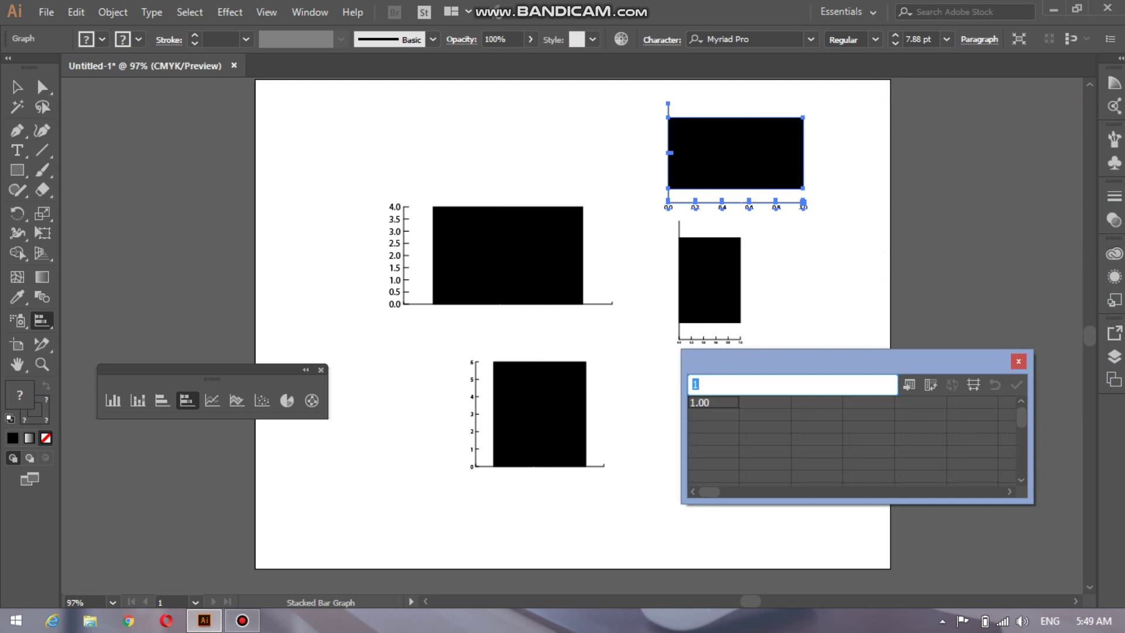
{"action": "type", "text": "4"}
{"action": "left_click", "coordinate": [1016, 384]}
{"action": "left_click", "coordinate": [1019, 361]}
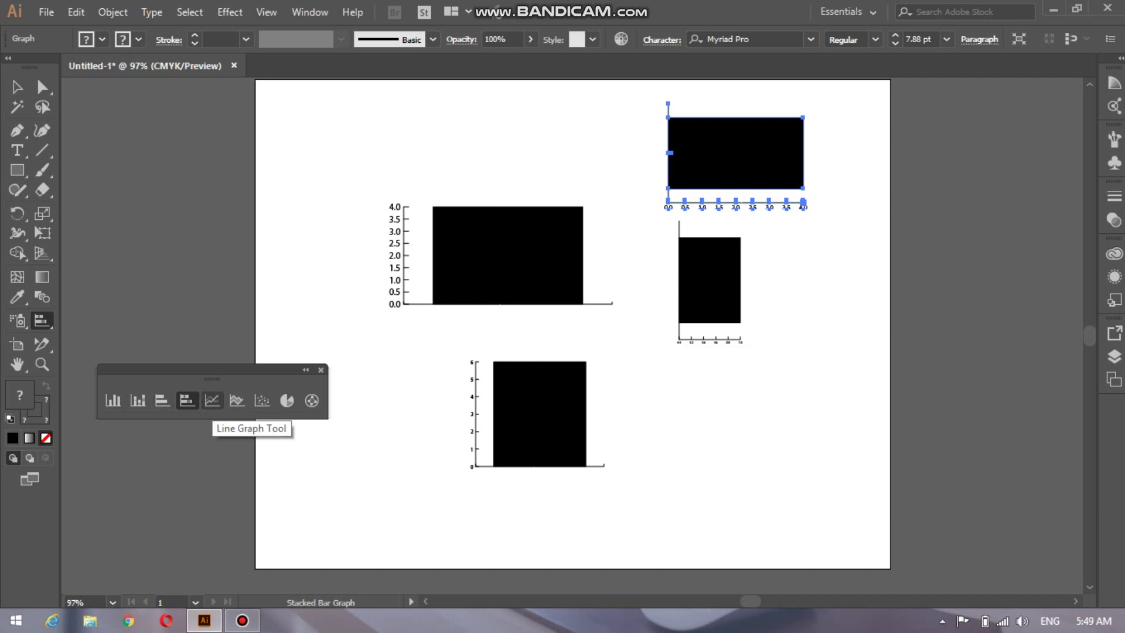
- Delete all four graphs from the artboard
{"action": "left_click", "coordinate": [212, 400]}
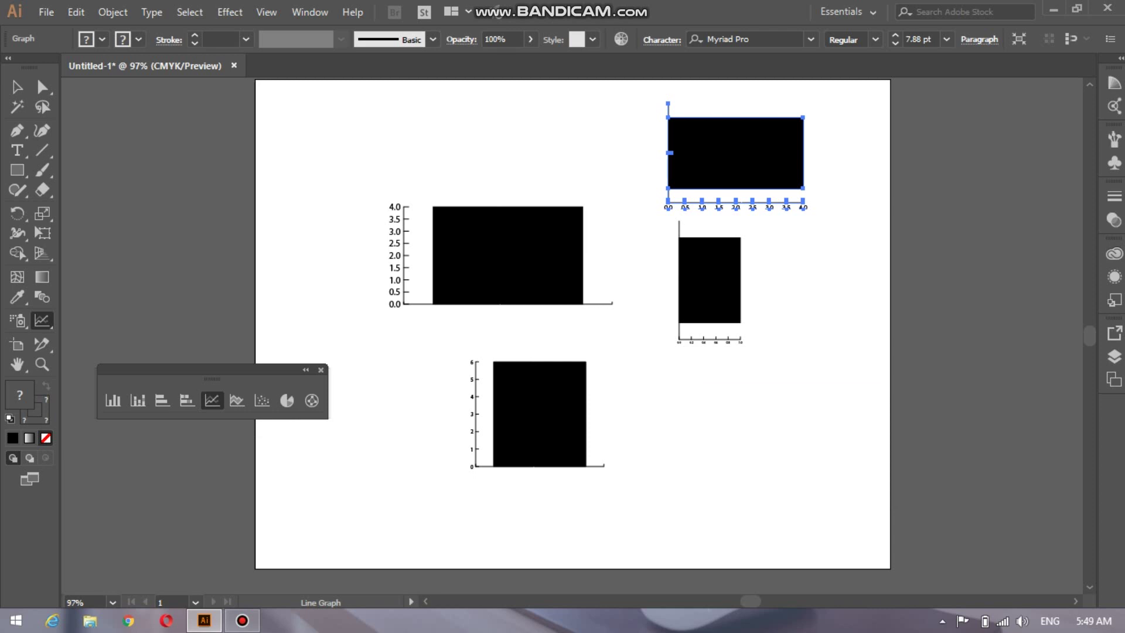
{"action": "key", "text": "v"}
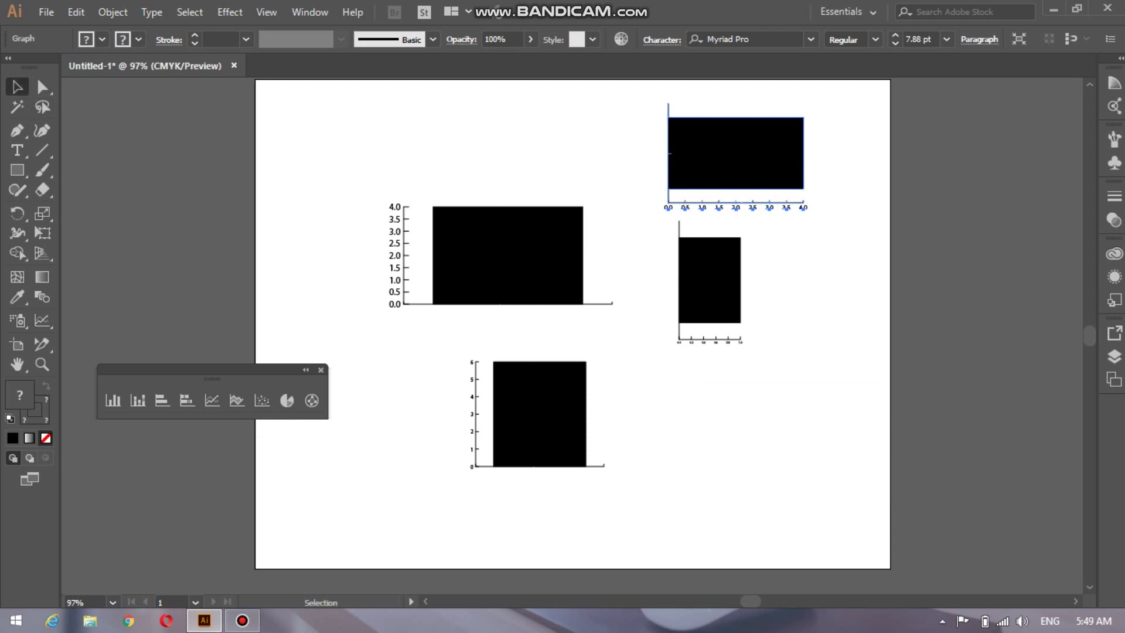
{"action": "left_click_drag", "start_coordinate": [352, 142], "coordinate": [781, 468]}
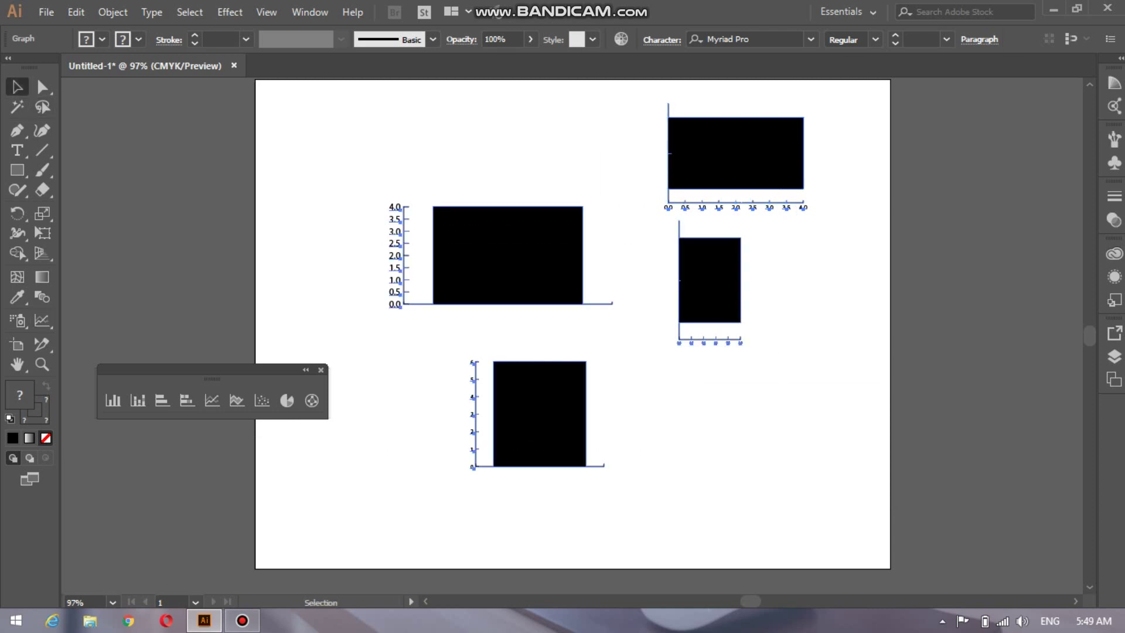
{"action": "key", "text": "Delete"}
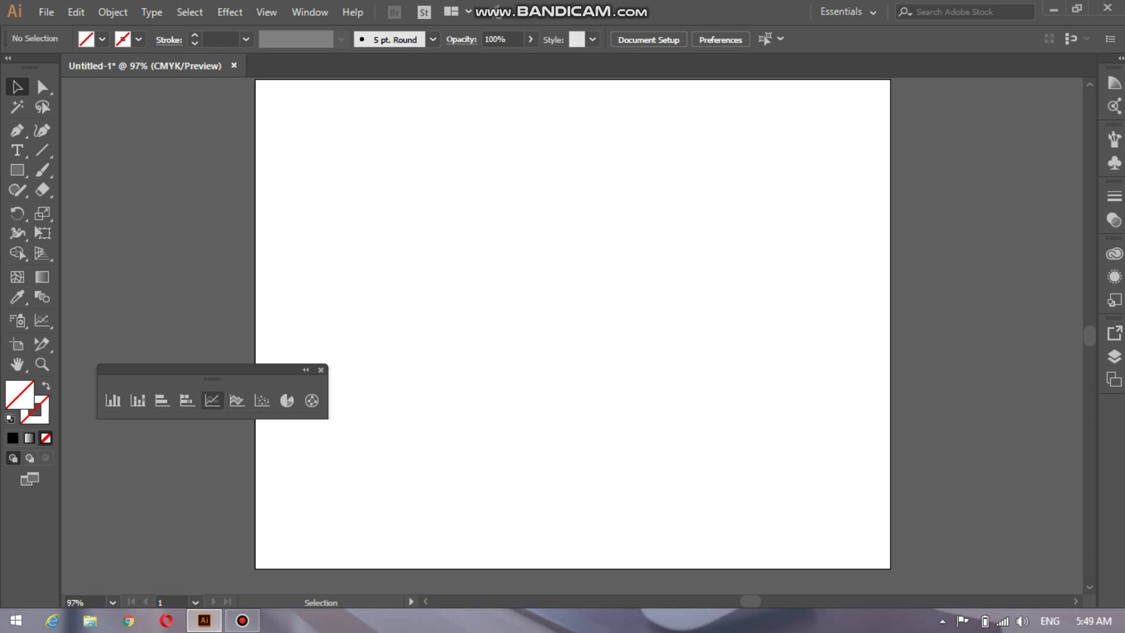
- Draw a line graph in the middle of the empty artboard and apply a data value of 8
{"action": "left_click", "coordinate": [212, 401]}
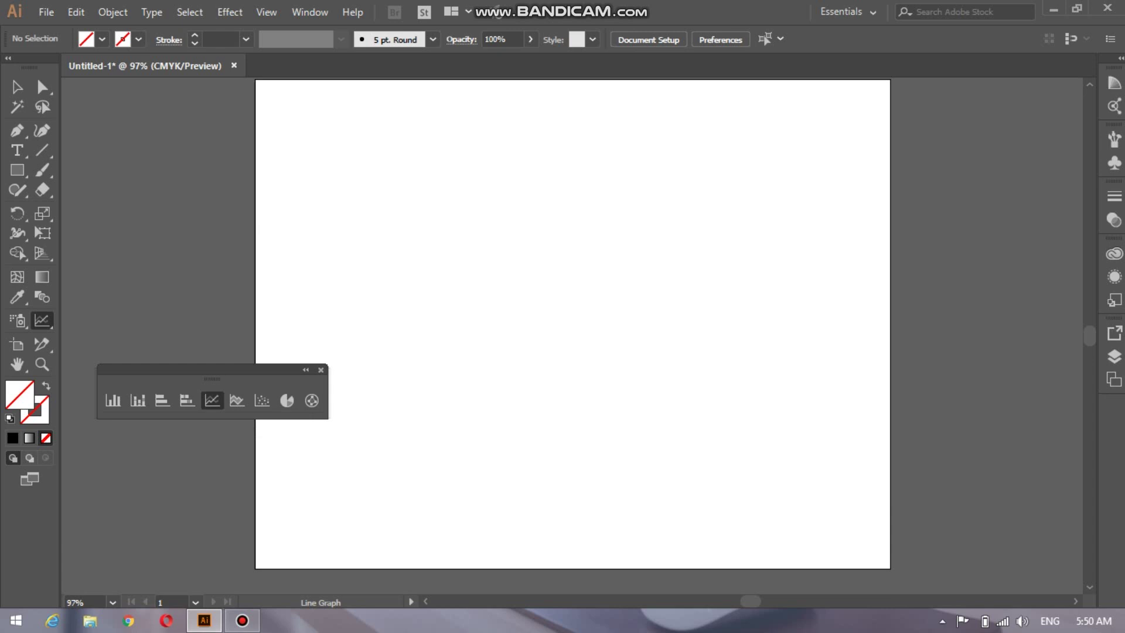
{"action": "left_click_drag", "start_coordinate": [475, 248], "coordinate": [628, 375]}
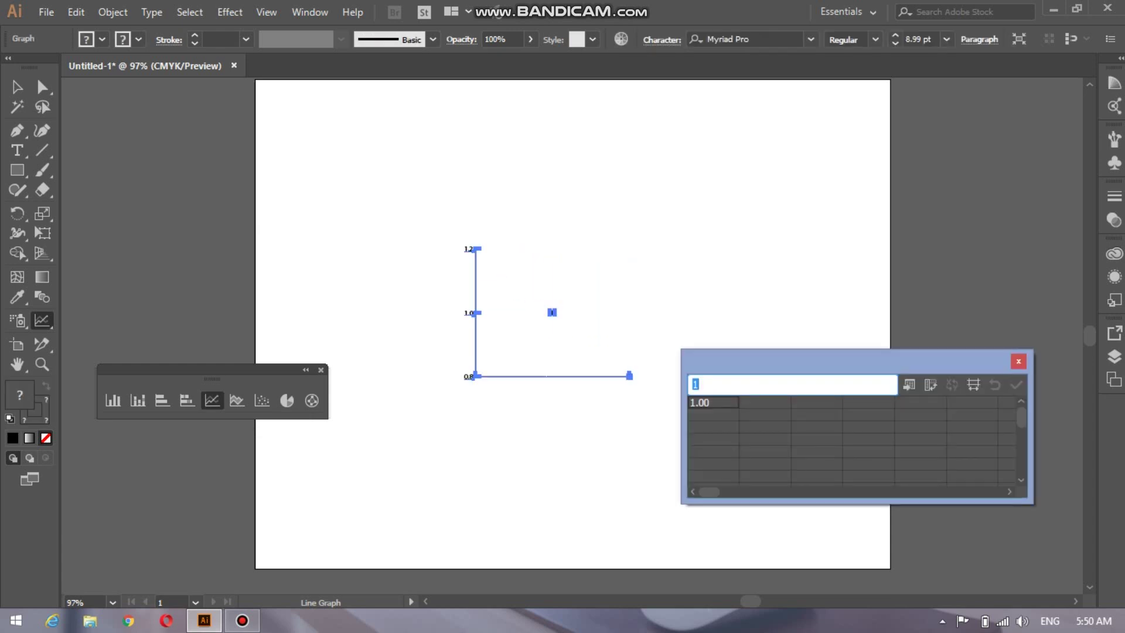
{"action": "key", "text": "super+c"}
{"action": "key", "text": "ctrl+a"}
{"action": "type", "text": "8"}
{"action": "left_click", "coordinate": [1017, 384]}
- Apply a data value of 1 to the line graph and close the graph data
{"action": "left_click", "coordinate": [704, 385]}
{"action": "key", "text": "BackSpace"}
{"action": "type", "text": "1"}
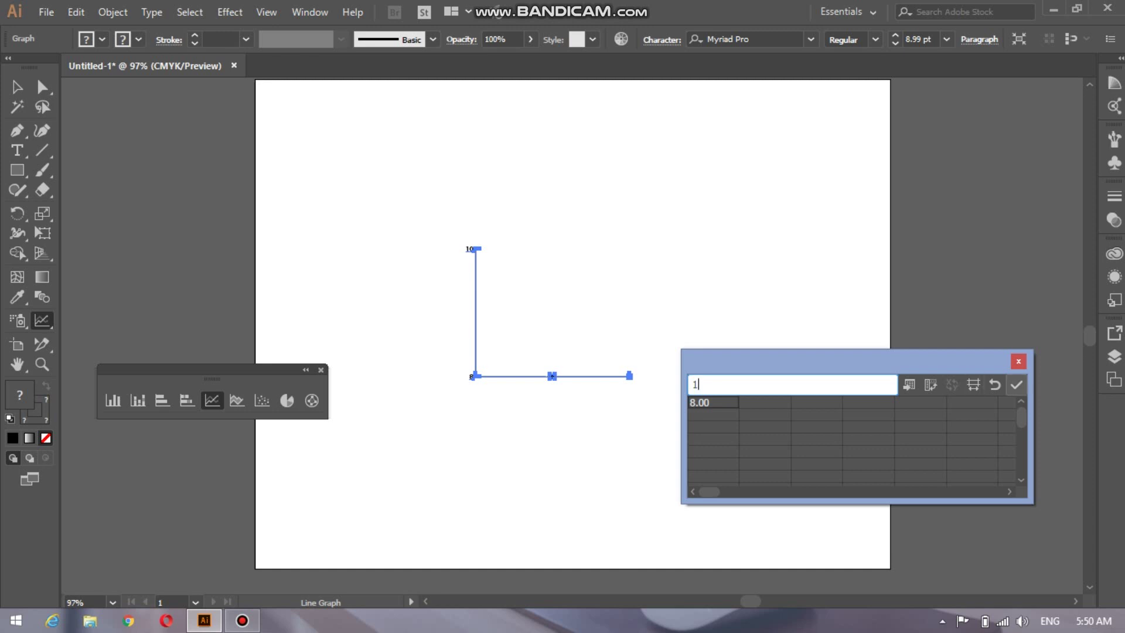
{"action": "left_click", "coordinate": [1016, 384]}
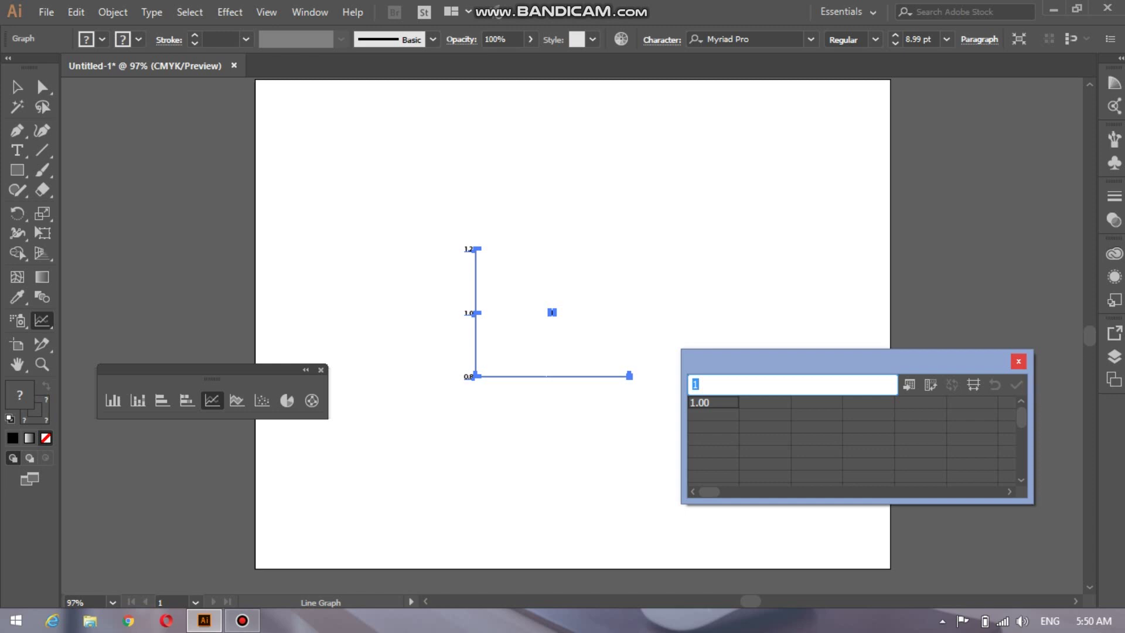
{"action": "left_click", "coordinate": [1019, 361]}
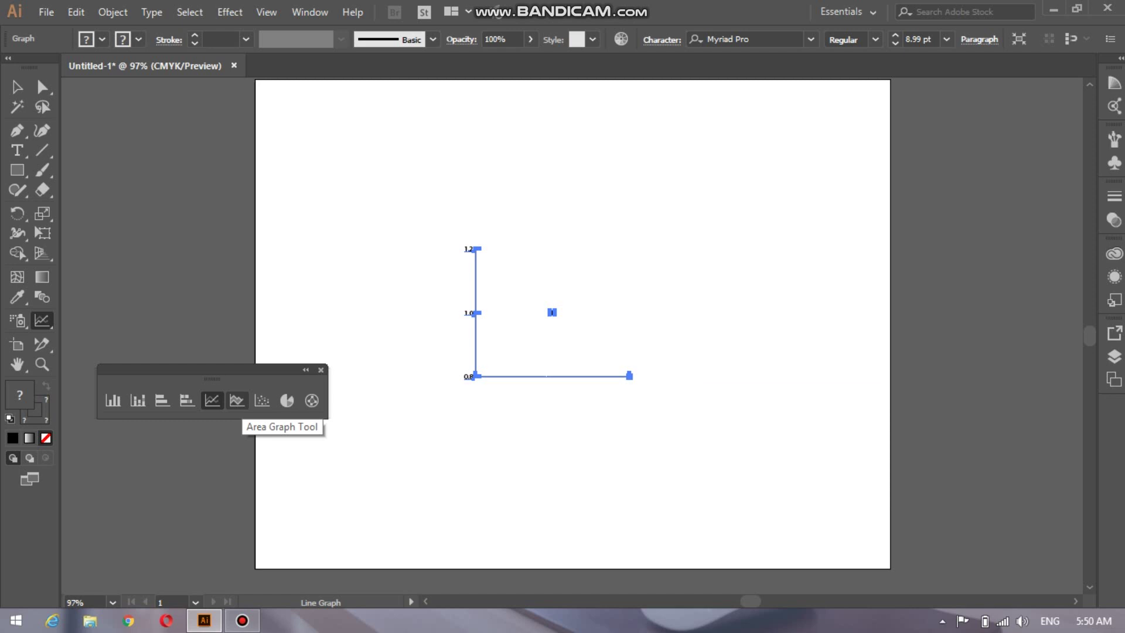
- Draw an area graph below the line graph, apply a data value of 4 and close the graph data
{"action": "left_click", "coordinate": [237, 401]}
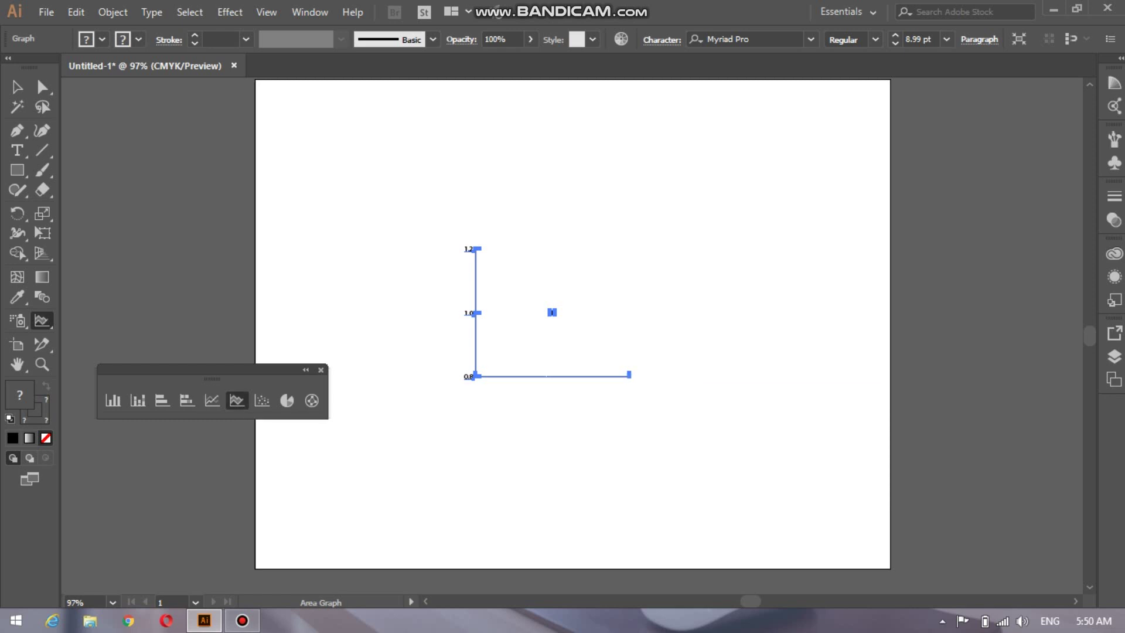
{"action": "left_click_drag", "start_coordinate": [518, 418], "coordinate": [651, 522]}
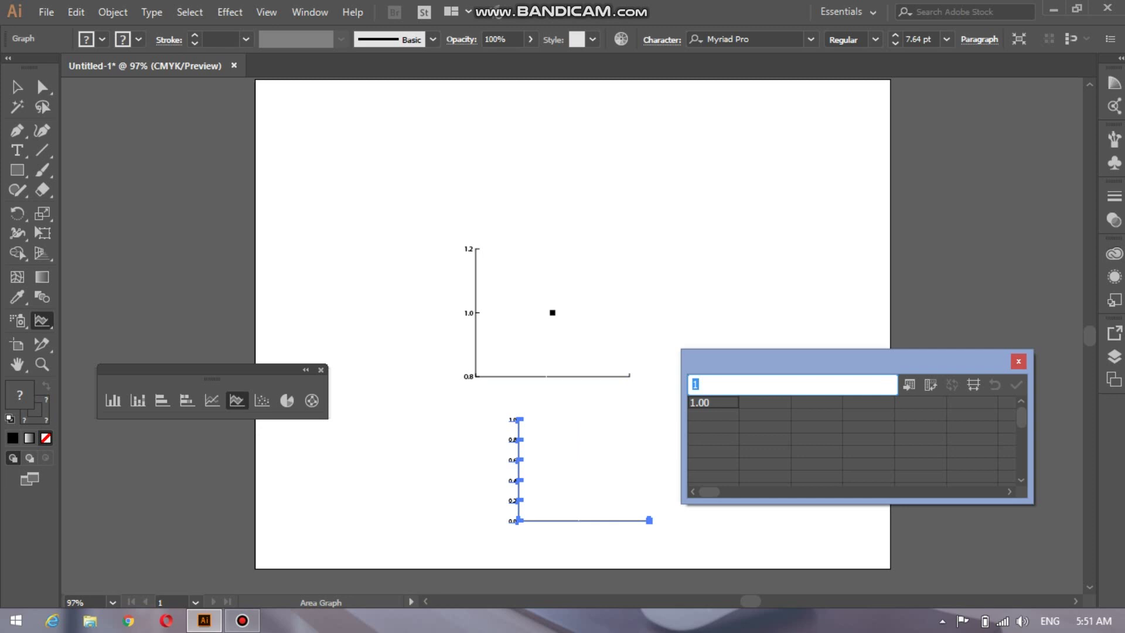
{"action": "type", "text": "4"}
{"action": "left_click", "coordinate": [1016, 385]}
{"action": "left_click", "coordinate": [1019, 361]}
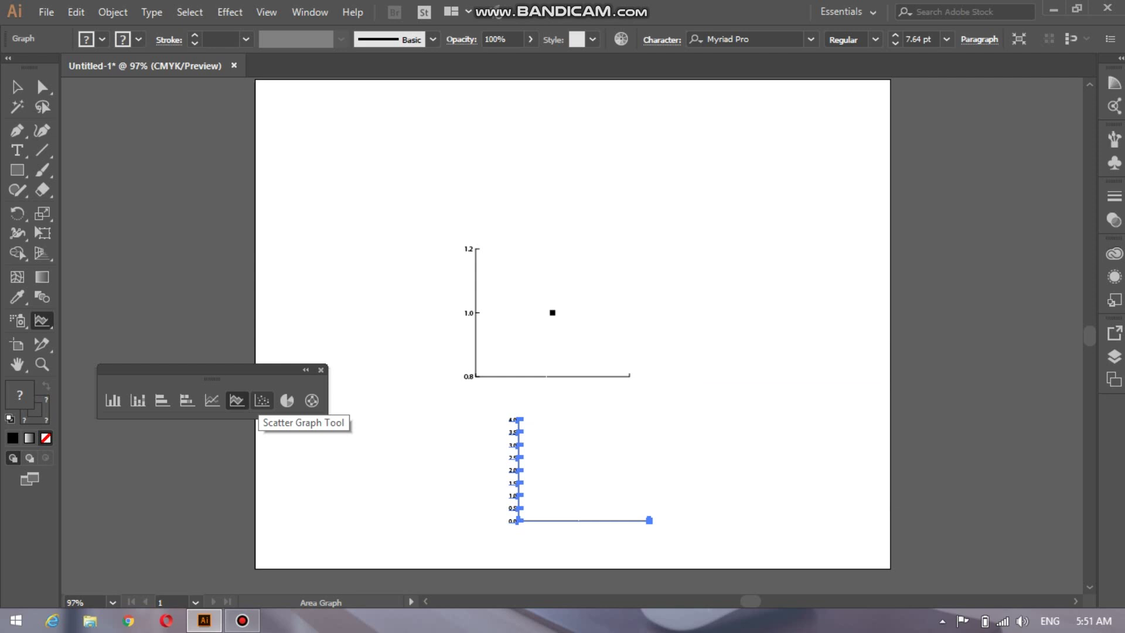
- Draw a scatter graph in the upper right part of the artboard and close its graph data
{"action": "left_click", "coordinate": [262, 401]}
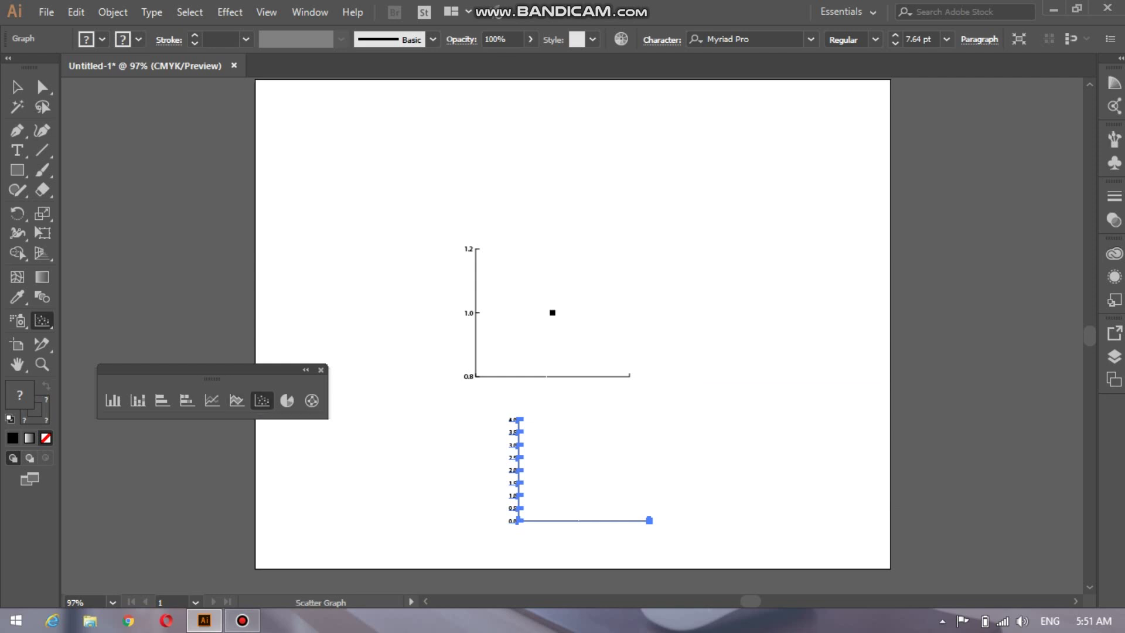
{"action": "left_click_drag", "start_coordinate": [643, 169], "coordinate": [811, 342]}
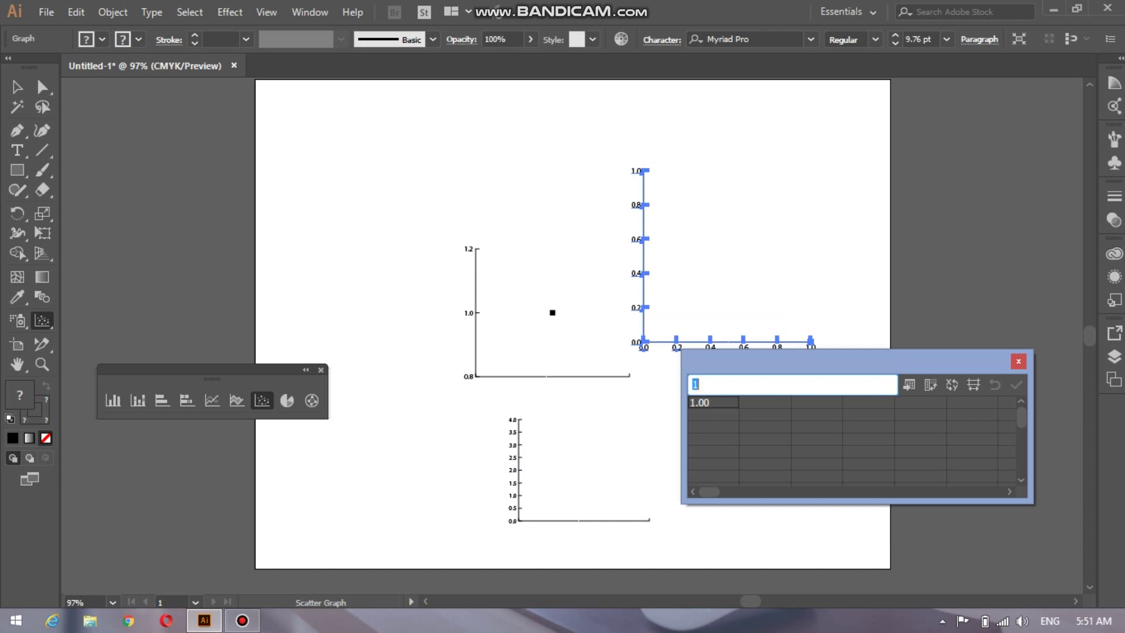
{"action": "left_click", "coordinate": [1019, 362]}
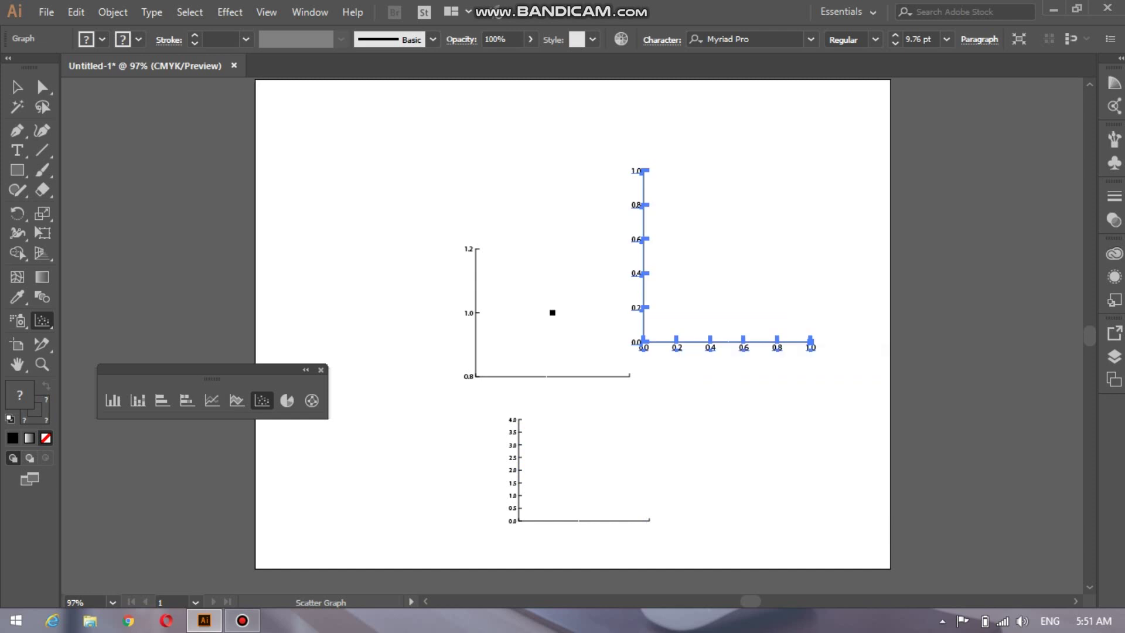
- Draw a pie graph in the upper left part of the artboard, apply a data value of 4 and close the graph data
{"action": "left_click", "coordinate": [287, 401]}
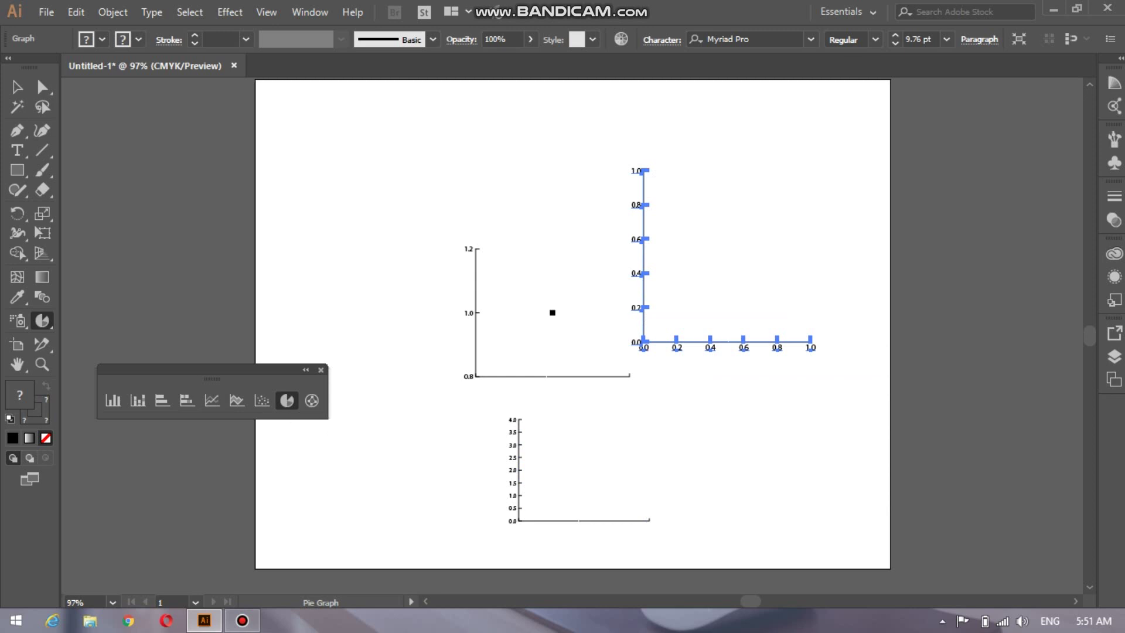
{"action": "left_click_drag", "start_coordinate": [304, 150], "coordinate": [434, 278]}
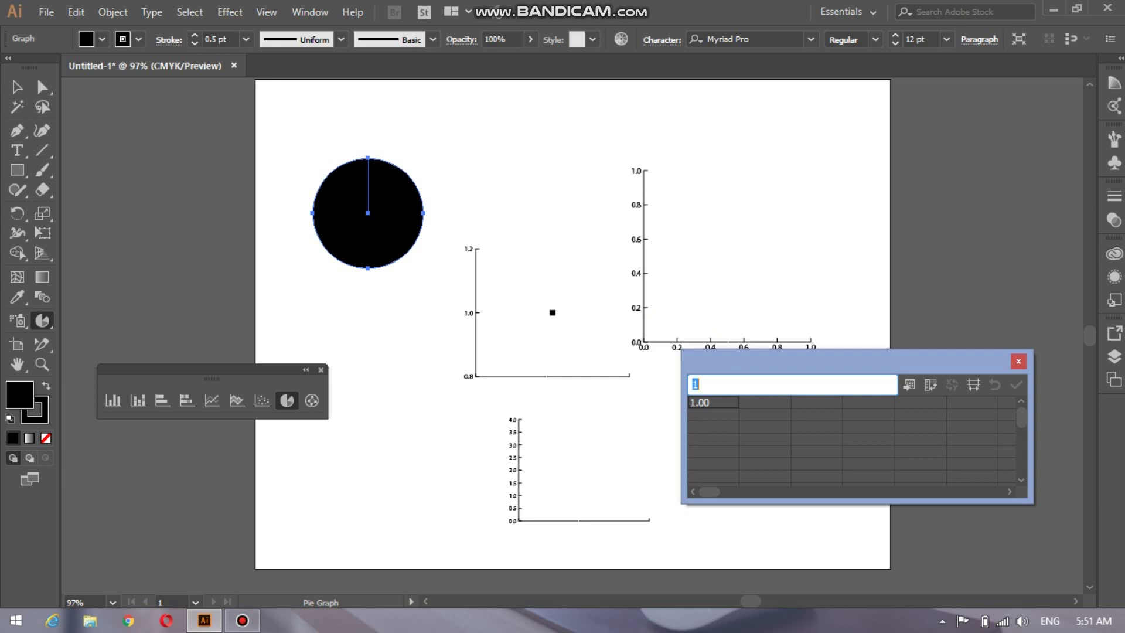
{"action": "type", "text": "4"}
{"action": "key", "text": "KP_Enter"}
{"action": "left_click", "coordinate": [1018, 361]}
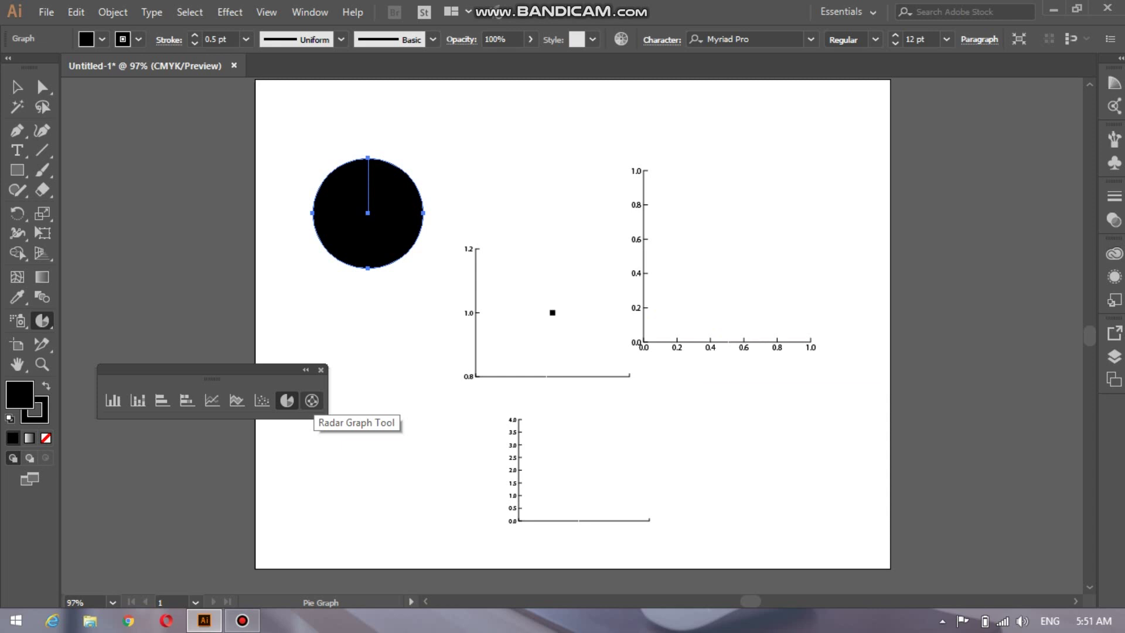
- Draw a small radar graph between the pie and scatter graphs, then close its graph data and the floating graph tools
{"action": "left_click", "coordinate": [312, 400]}
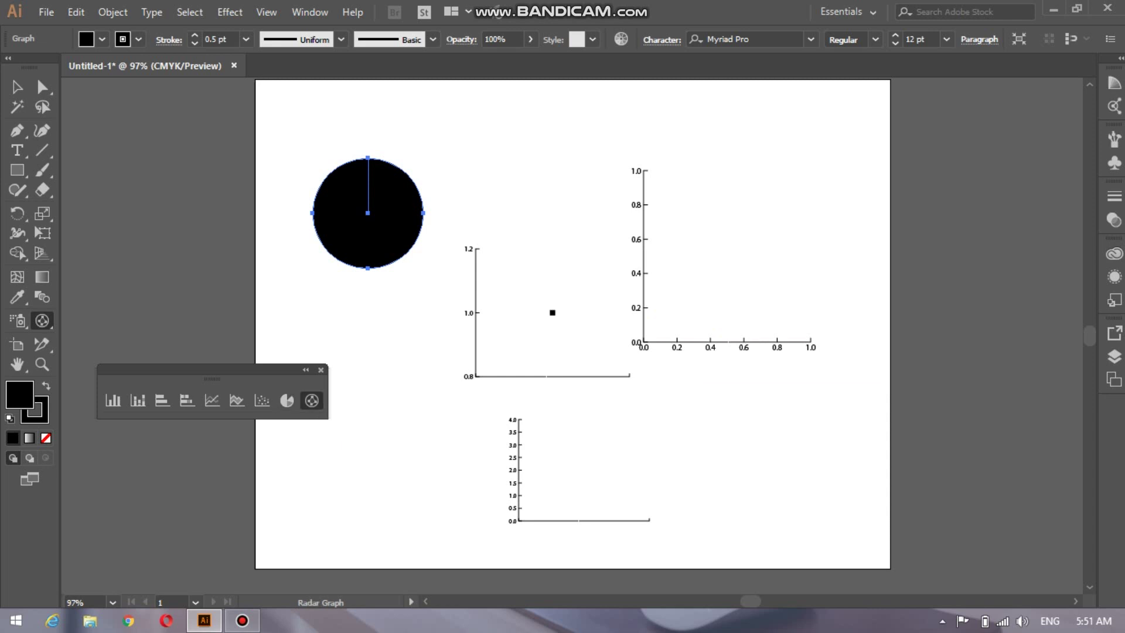
{"action": "left_click_drag", "start_coordinate": [535, 140], "coordinate": [619, 225]}
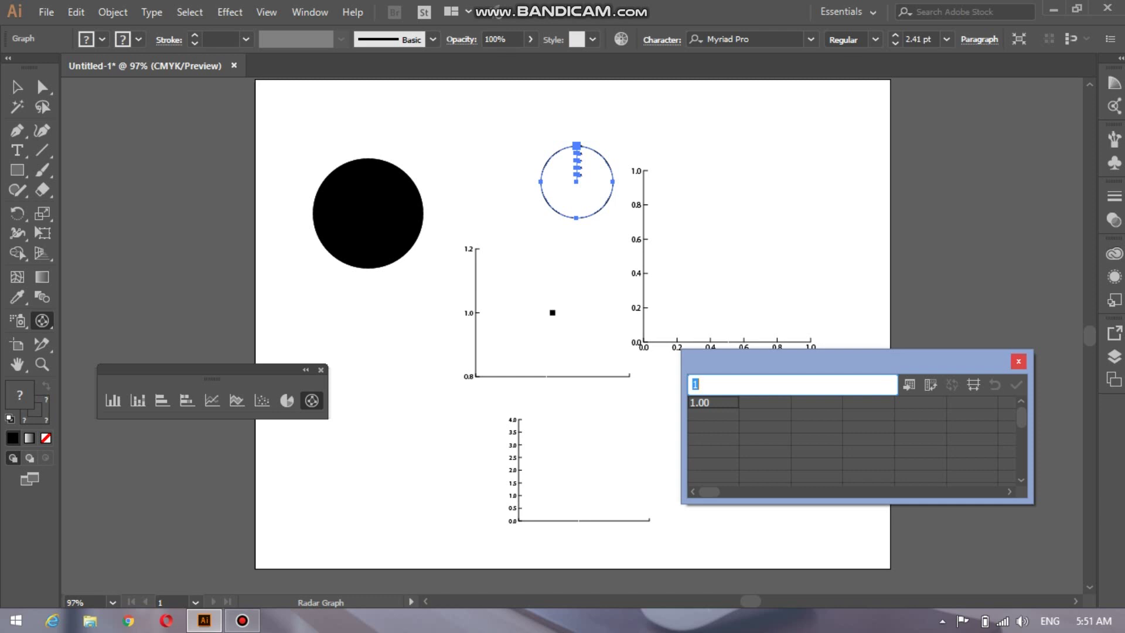
{"action": "left_click", "coordinate": [1019, 361]}
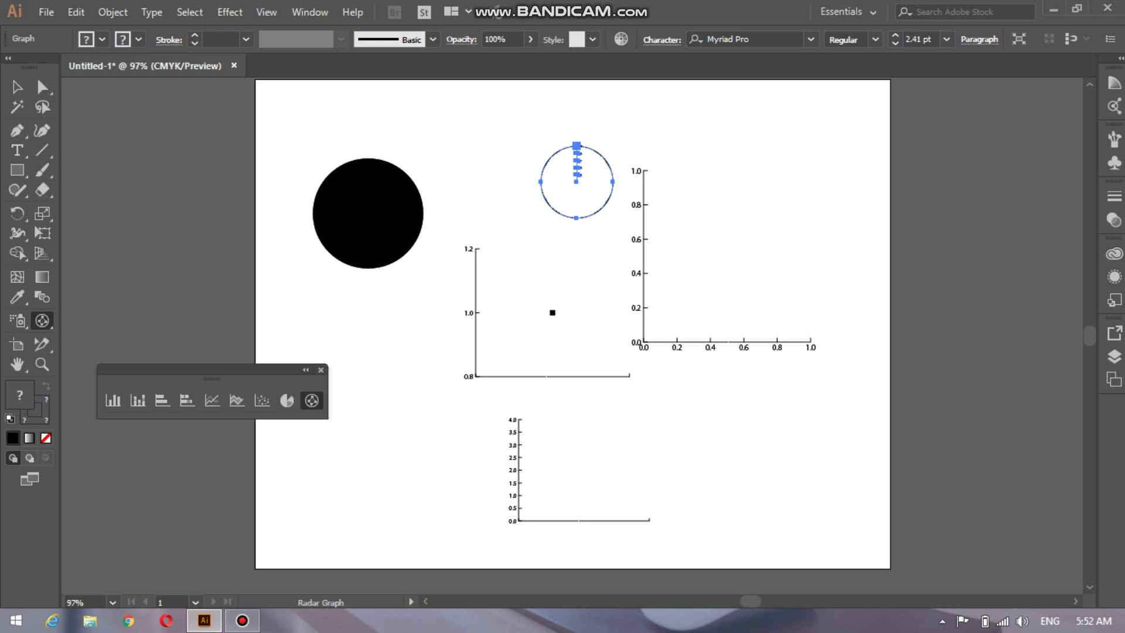
{"action": "left_click", "coordinate": [320, 369]}
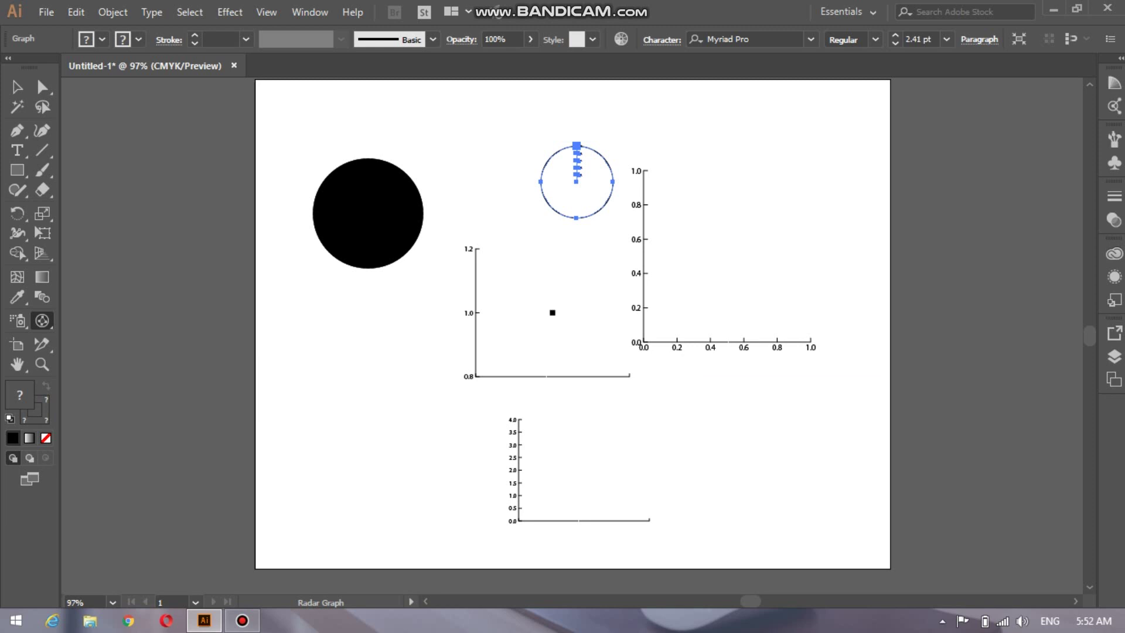
- Select all five graphs on the artboard and delete them
{"action": "key", "text": "v"}
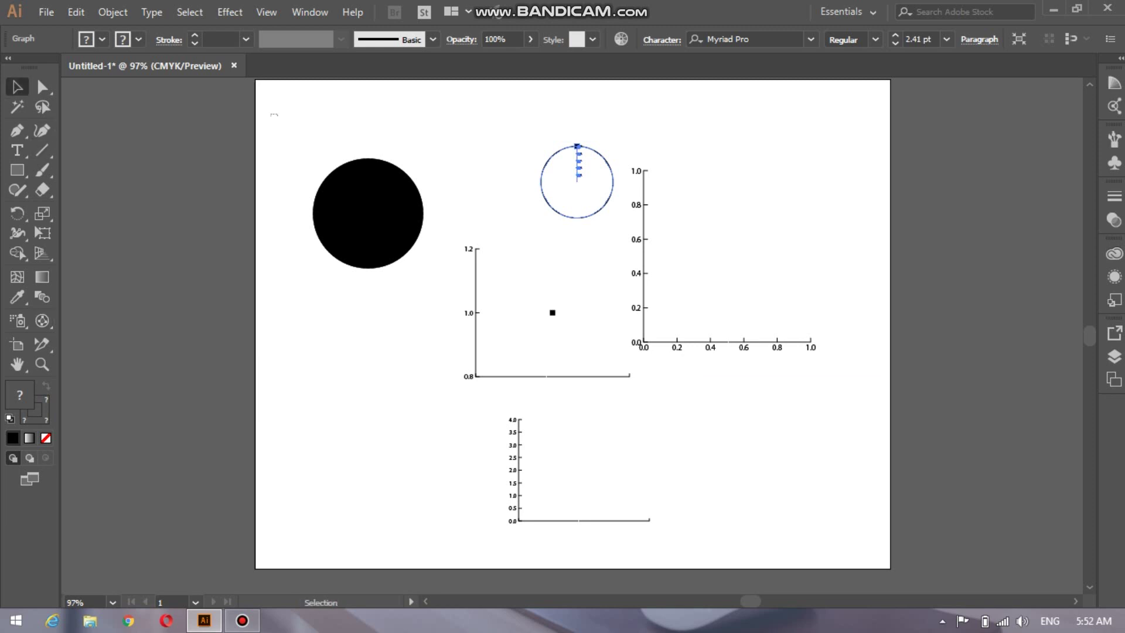
{"action": "left_click_drag", "start_coordinate": [278, 115], "coordinate": [821, 529]}
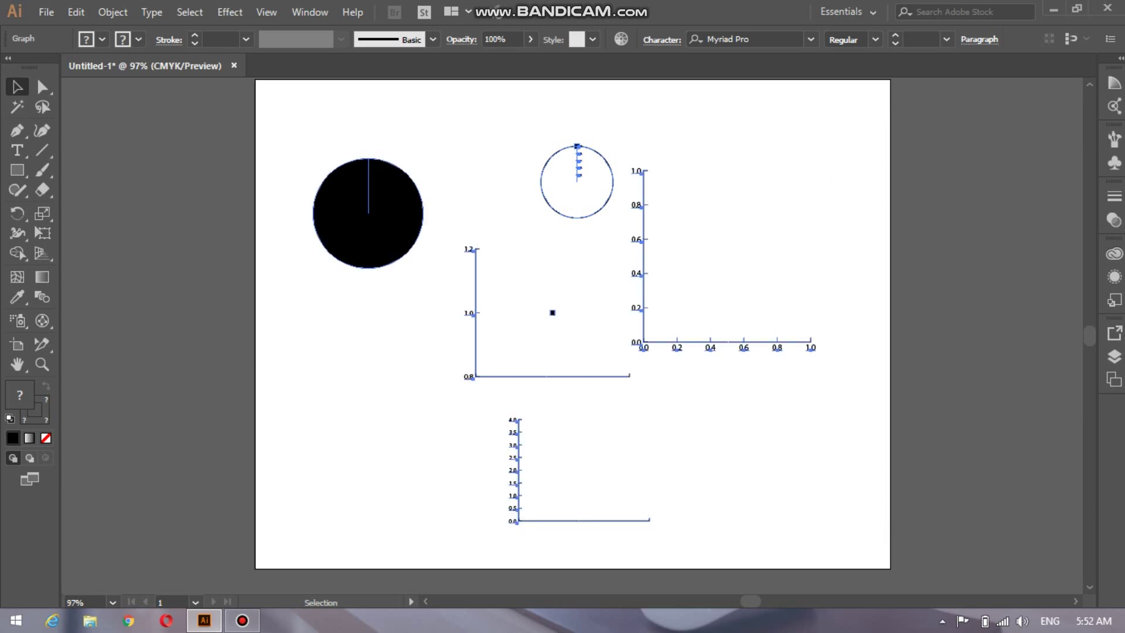
{"action": "key", "text": "Delete"}
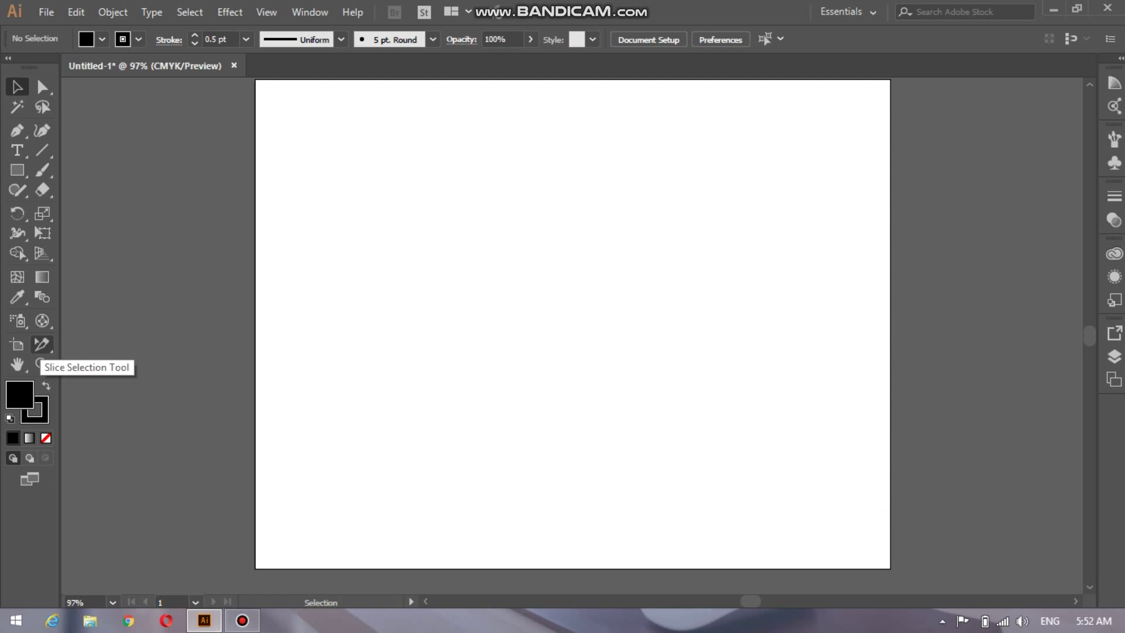
- Draw seven overlapping slices of different sizes across the artboard with the Slice tool, including one very narrow vertical slice
{"action": "left_click", "coordinate": [41, 344]}
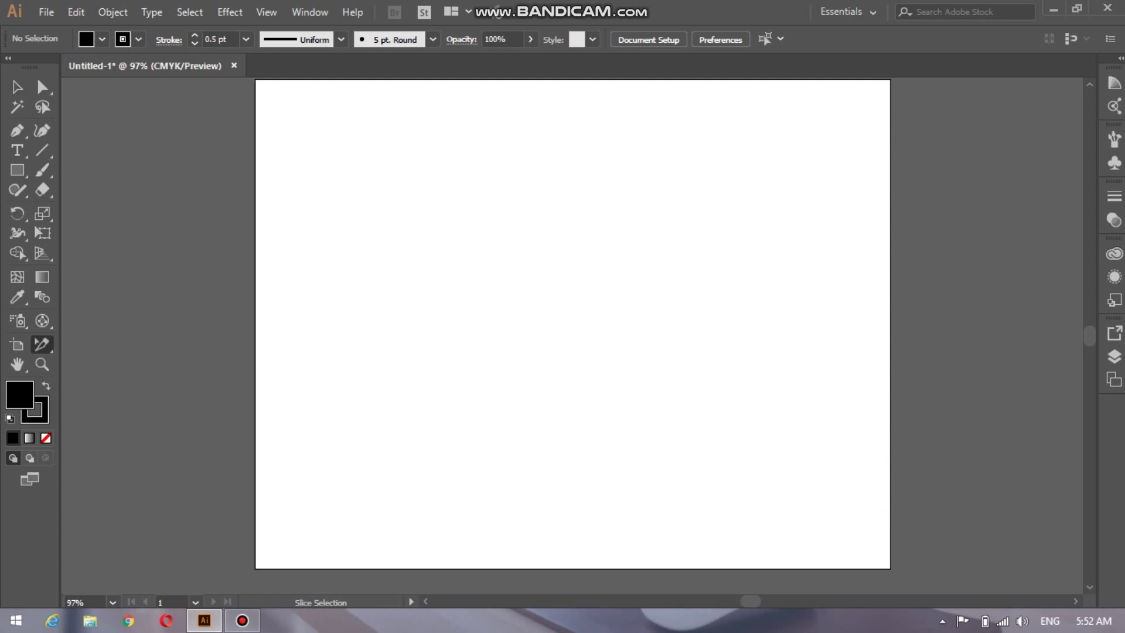
{"action": "left_click", "coordinate": [42, 344]}
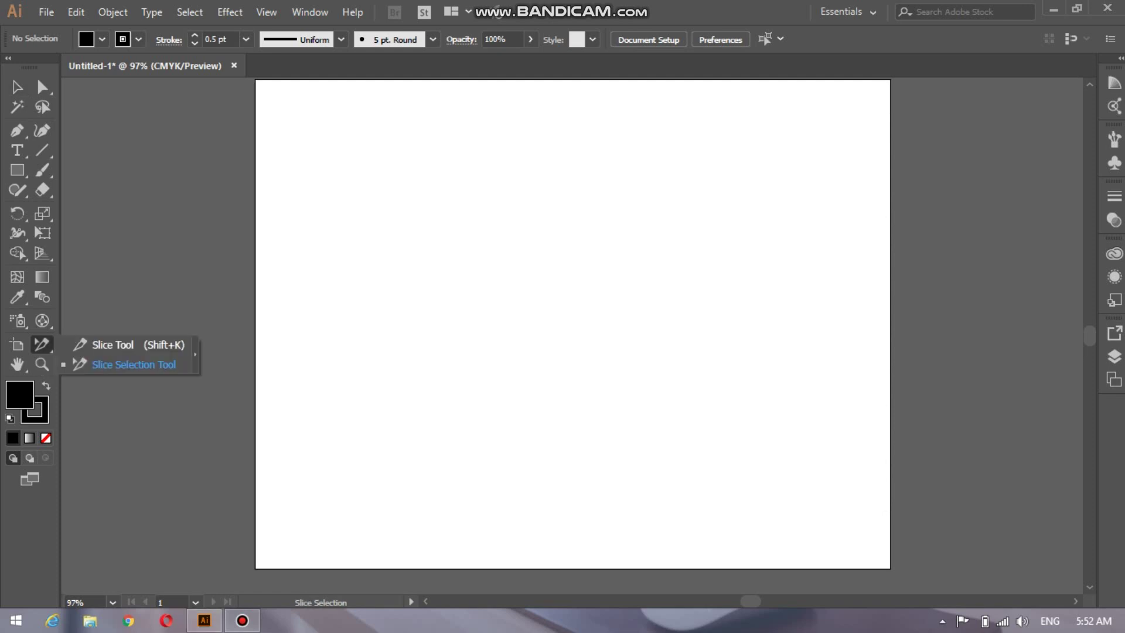
{"action": "key", "text": "shift+k"}
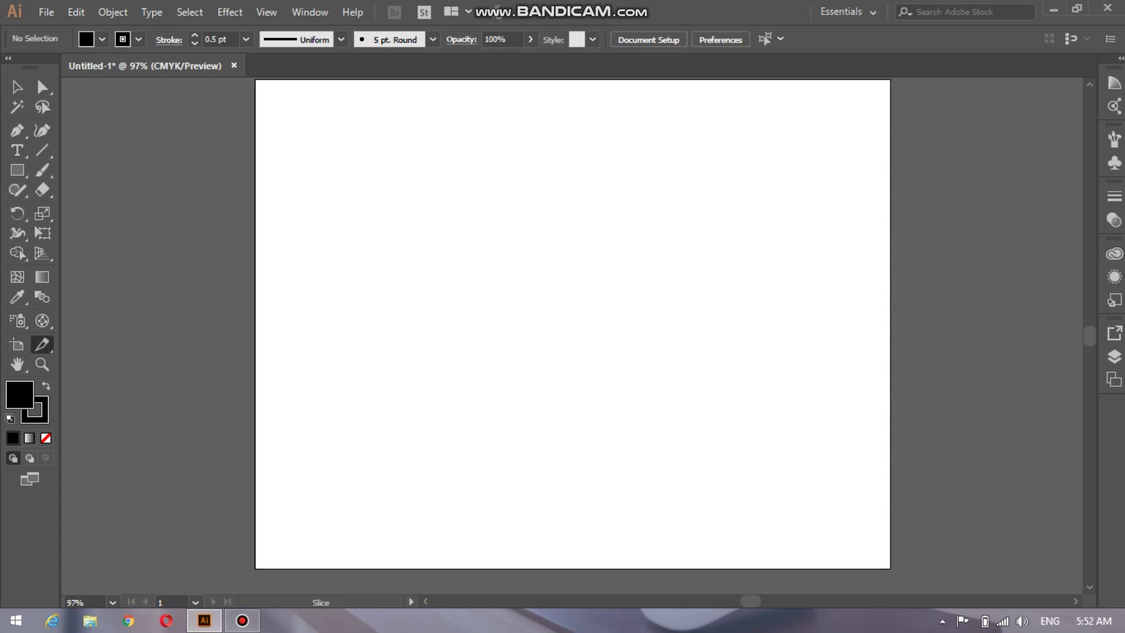
{"action": "left_click", "coordinate": [41, 345]}
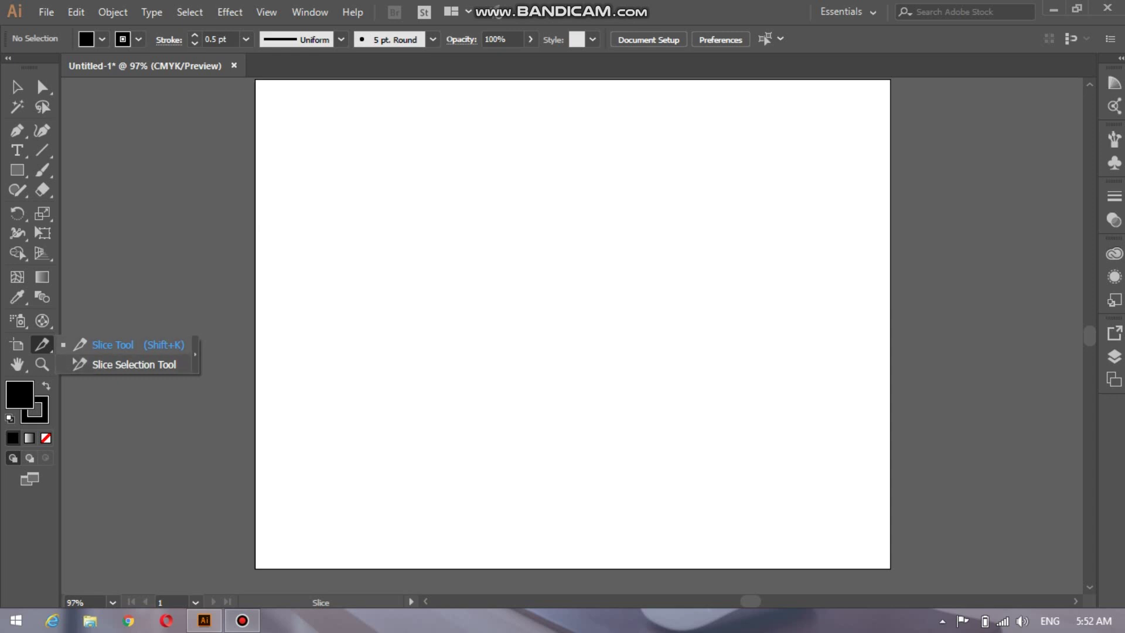
{"action": "left_click", "coordinate": [112, 344]}
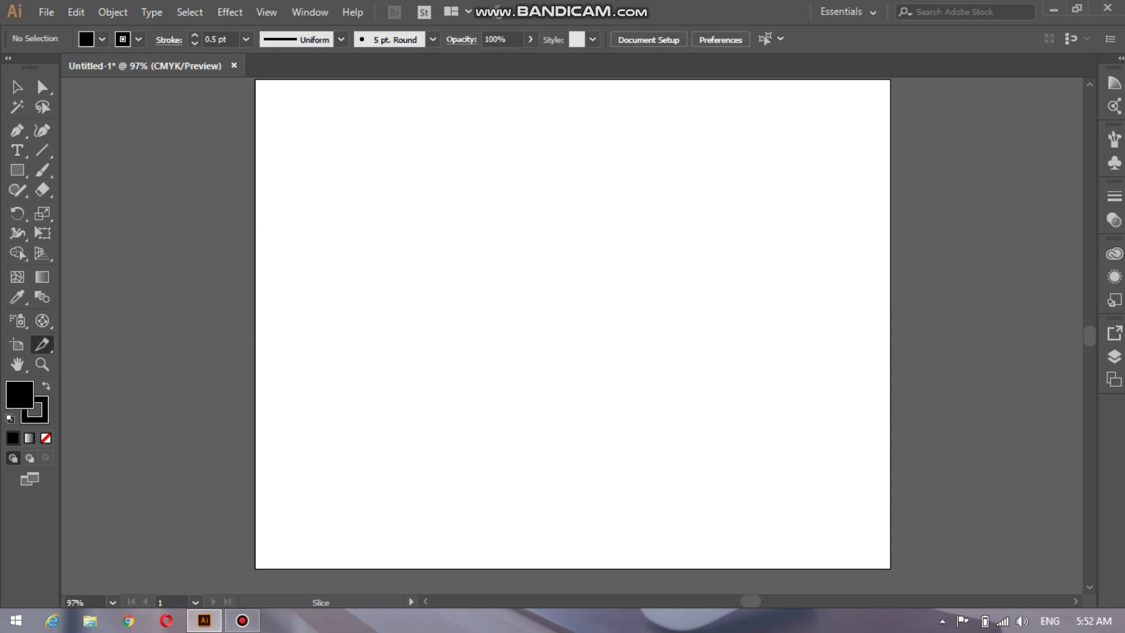
{"action": "left_click_drag", "start_coordinate": [360, 221], "coordinate": [573, 418]}
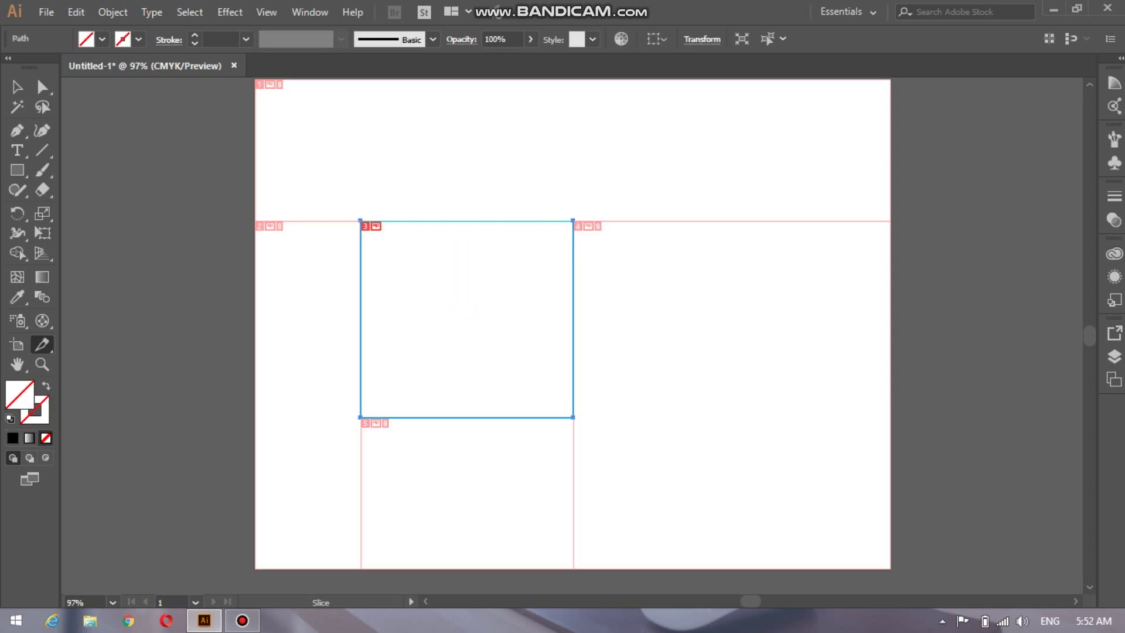
{"action": "left_click_drag", "start_coordinate": [492, 147], "coordinate": [809, 368]}
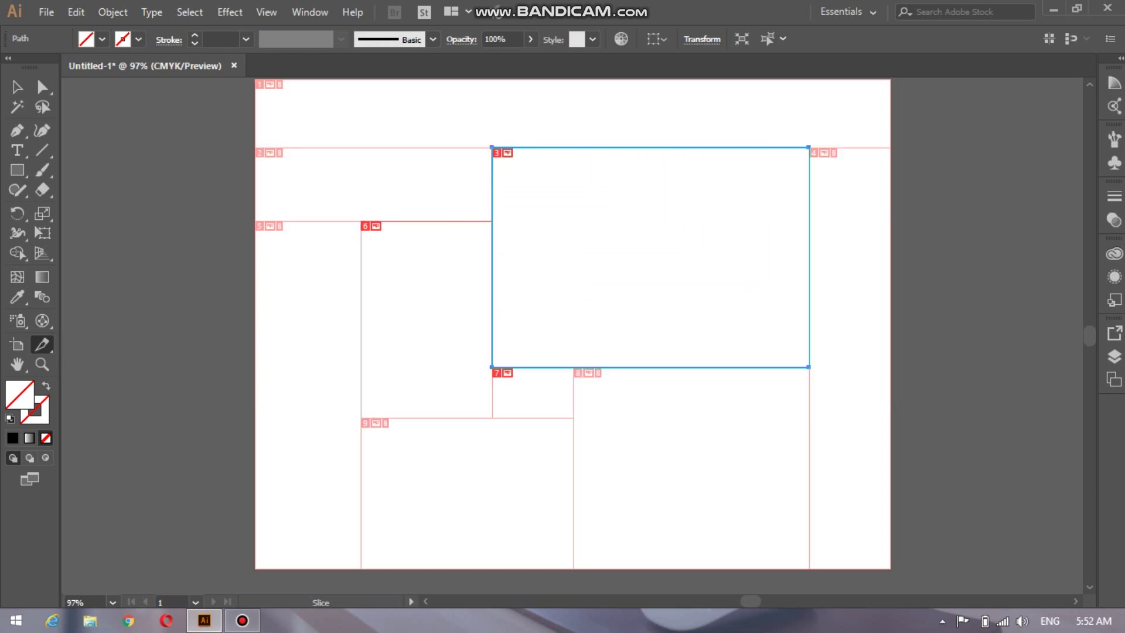
{"action": "left_click_drag", "start_coordinate": [303, 157], "coordinate": [304, 494]}
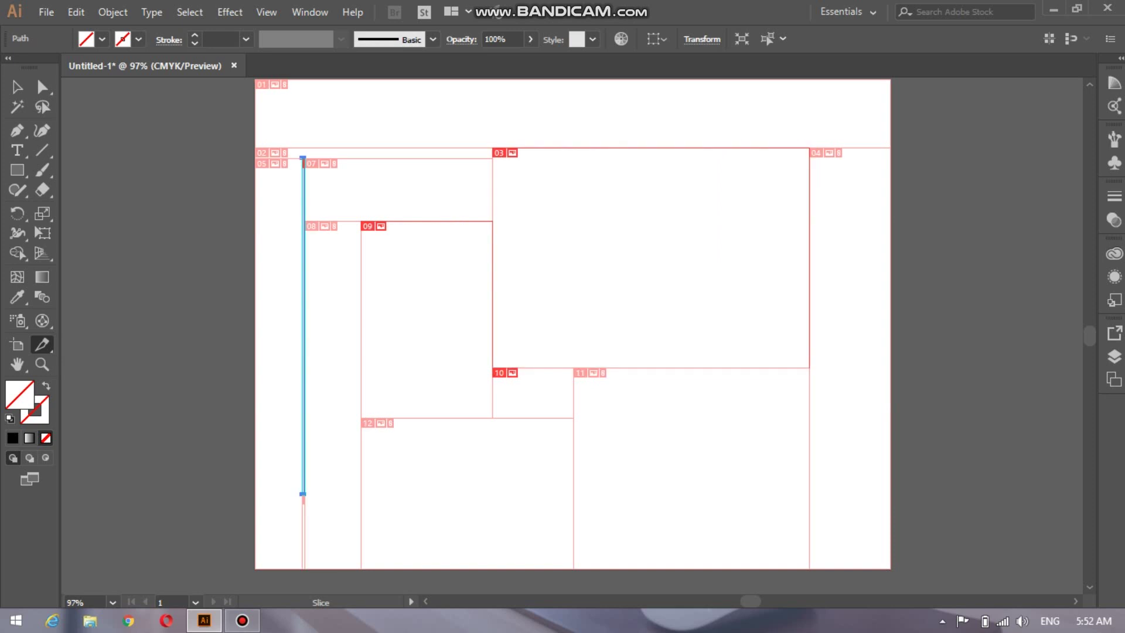
{"action": "left_click_drag", "start_coordinate": [501, 215], "coordinate": [767, 395]}
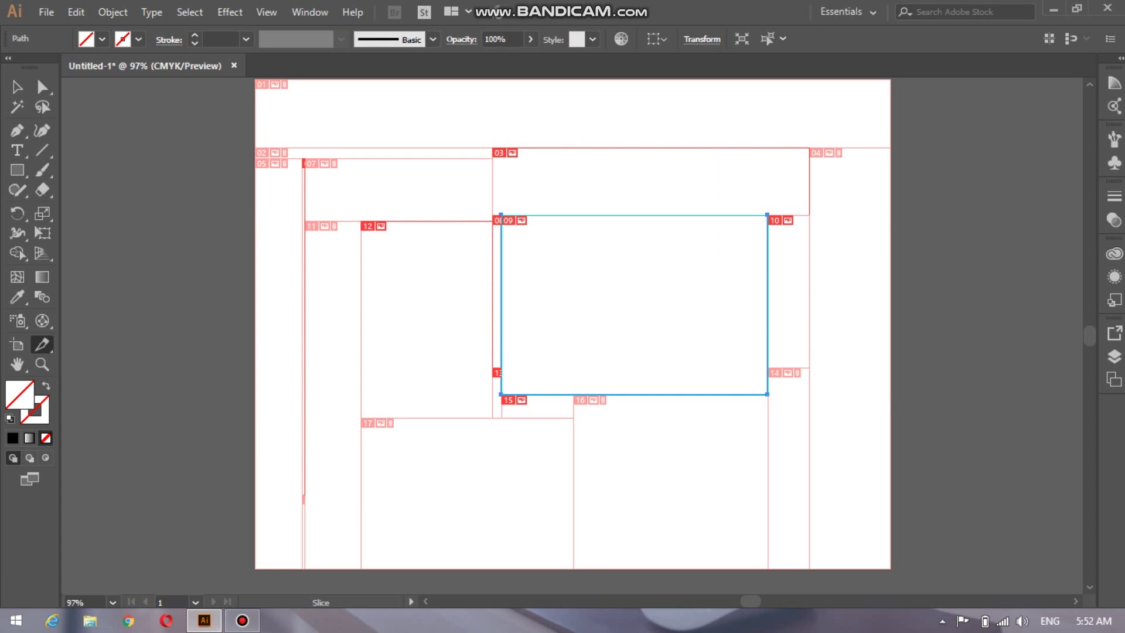
{"action": "left_click_drag", "start_coordinate": [407, 289], "coordinate": [466, 491]}
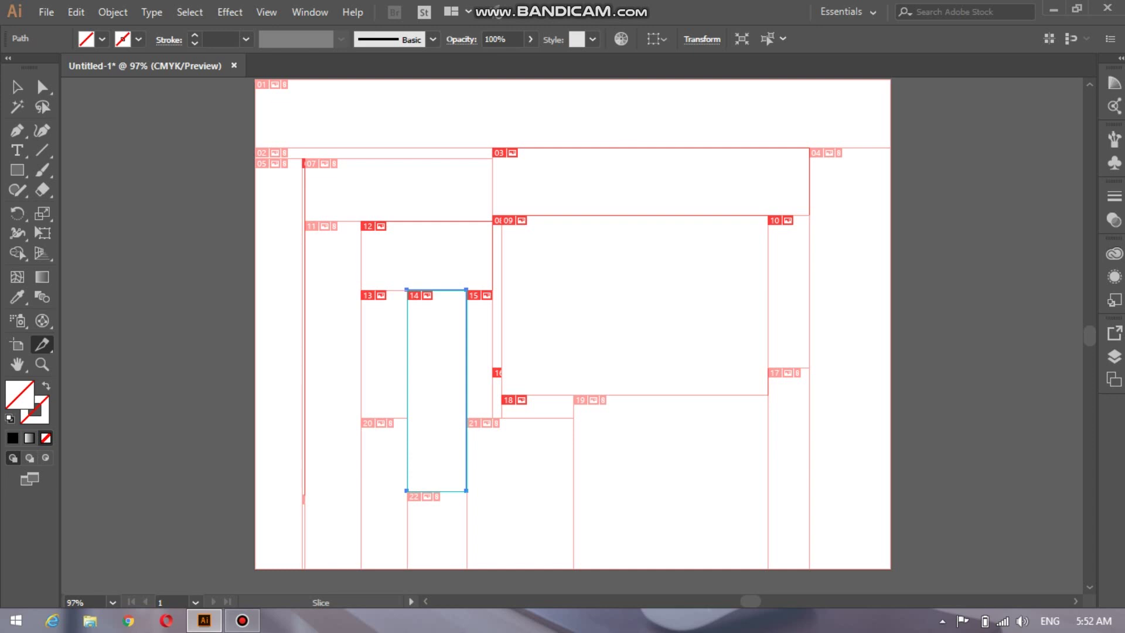
{"action": "left_click_drag", "start_coordinate": [625, 142], "coordinate": [710, 353]}
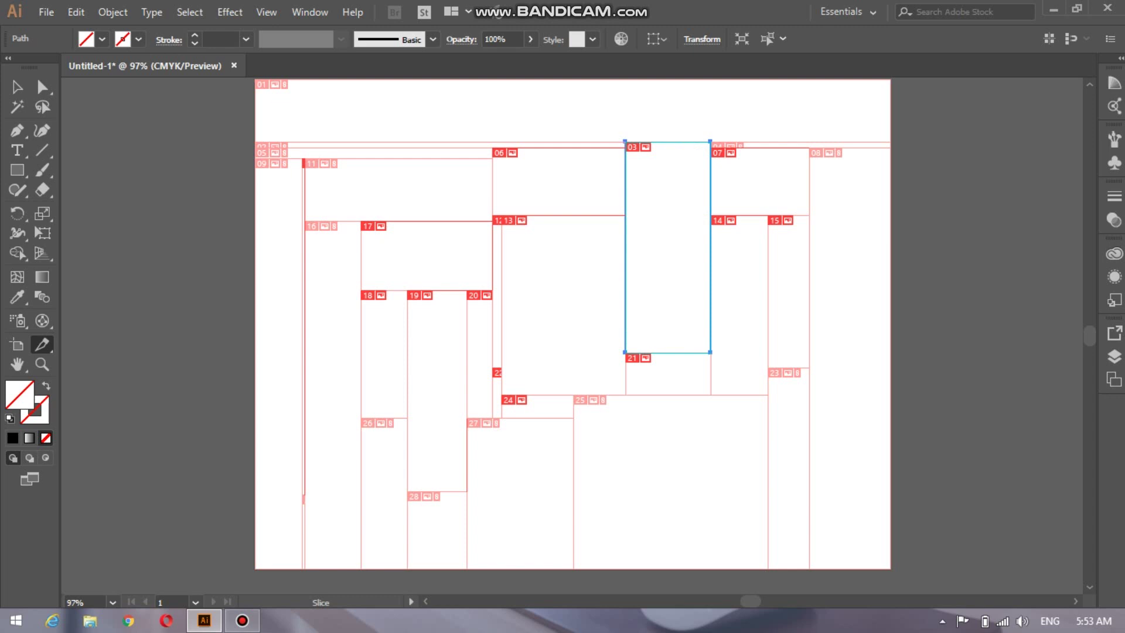
{"action": "left_click_drag", "start_coordinate": [380, 138], "coordinate": [534, 537]}
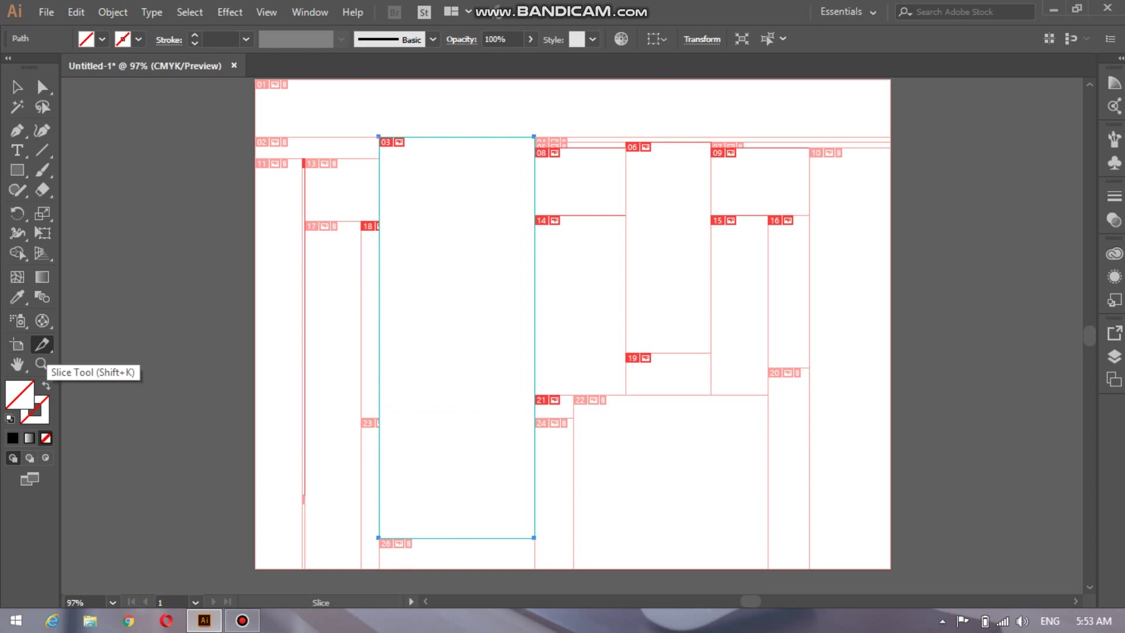
- Select groups of overlapping slices in different parts of the artboard with the Slice Selection tool
{"action": "left_click", "coordinate": [43, 345]}
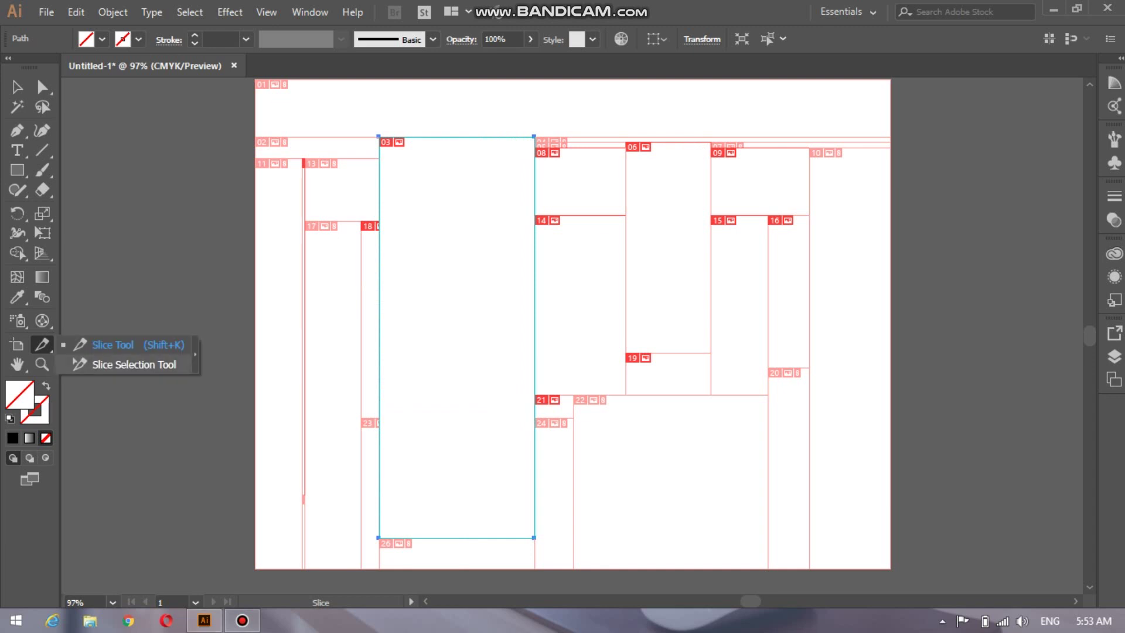
{"action": "left_click", "coordinate": [123, 365]}
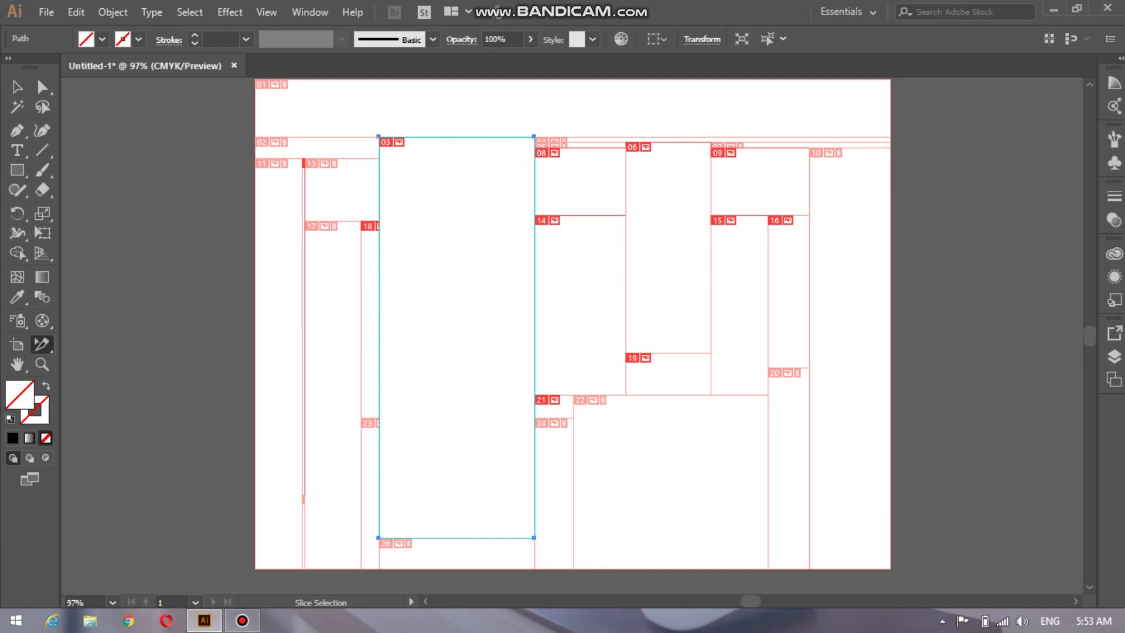
{"action": "left_click_drag", "start_coordinate": [430, 114], "coordinate": [470, 551]}
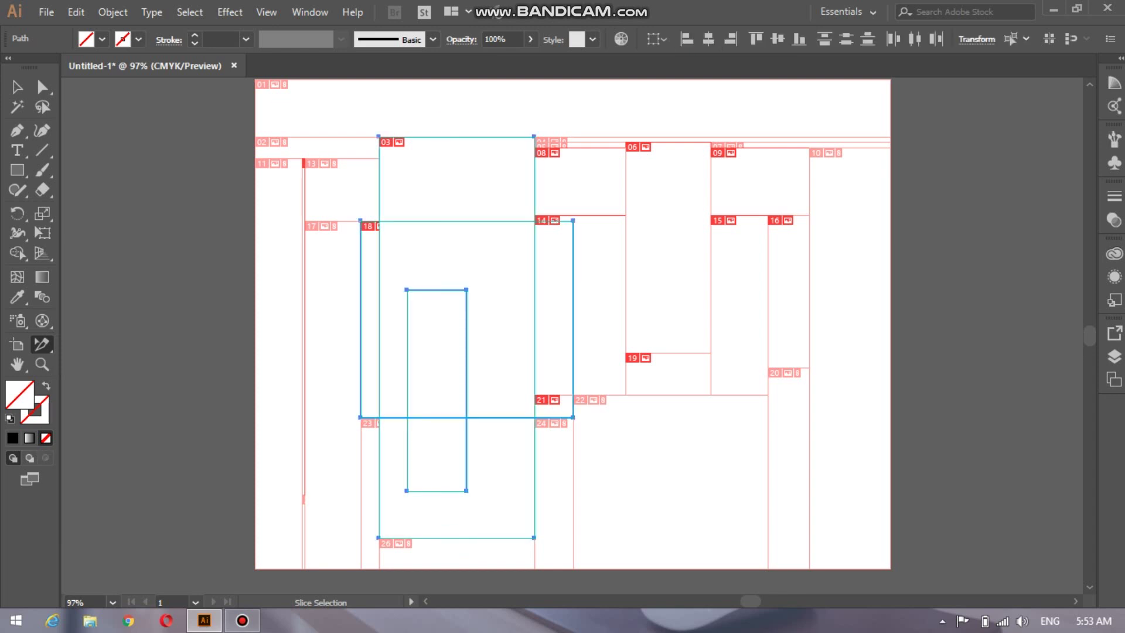
{"action": "left_click_drag", "start_coordinate": [675, 114], "coordinate": [707, 438]}
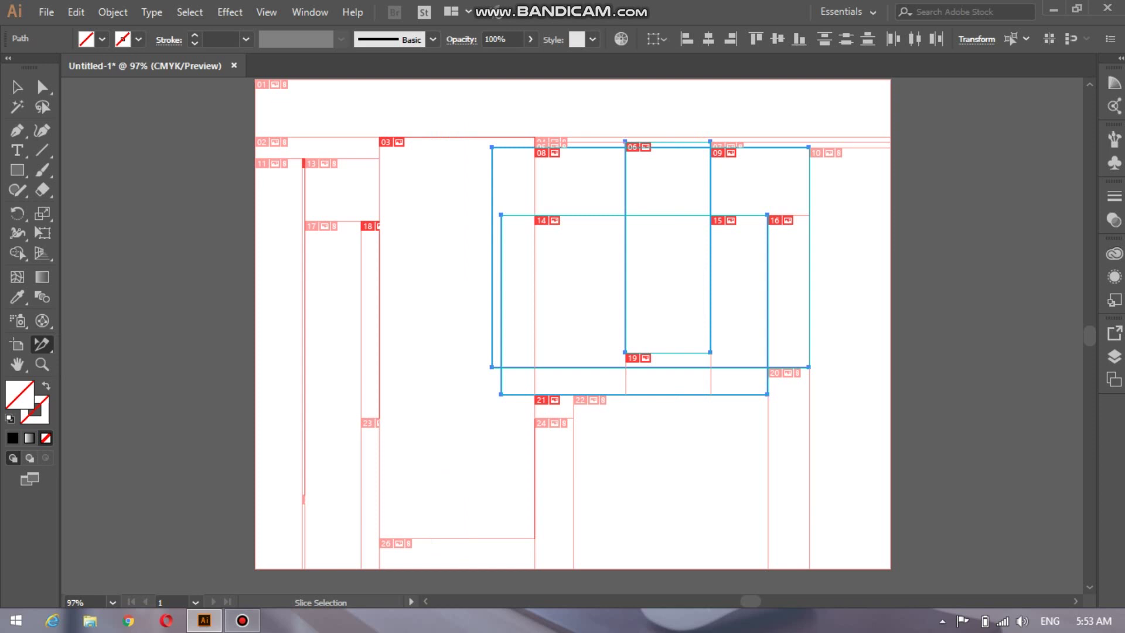
{"action": "left_click_drag", "start_coordinate": [416, 126], "coordinate": [321, 368]}
- Move one large slice past the artboard's right edge and another to the artboard's middle, then minimize the window
{"action": "left_click_drag", "start_coordinate": [586, 183], "coordinate": [804, 245]}
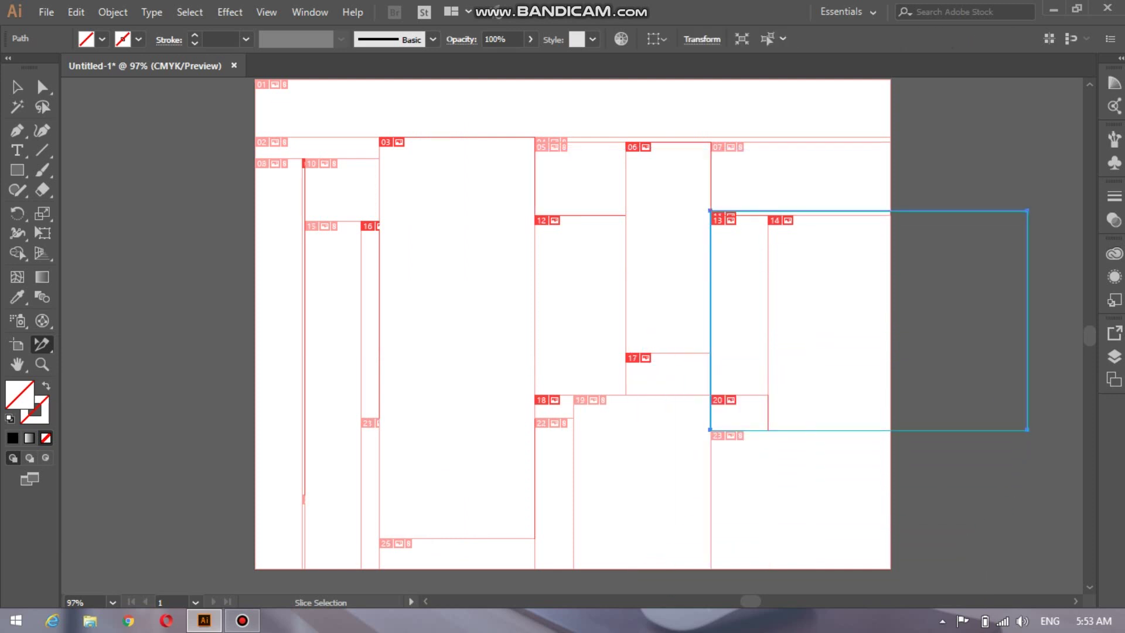
{"action": "left_click_drag", "start_coordinate": [466, 317], "coordinate": [632, 330]}
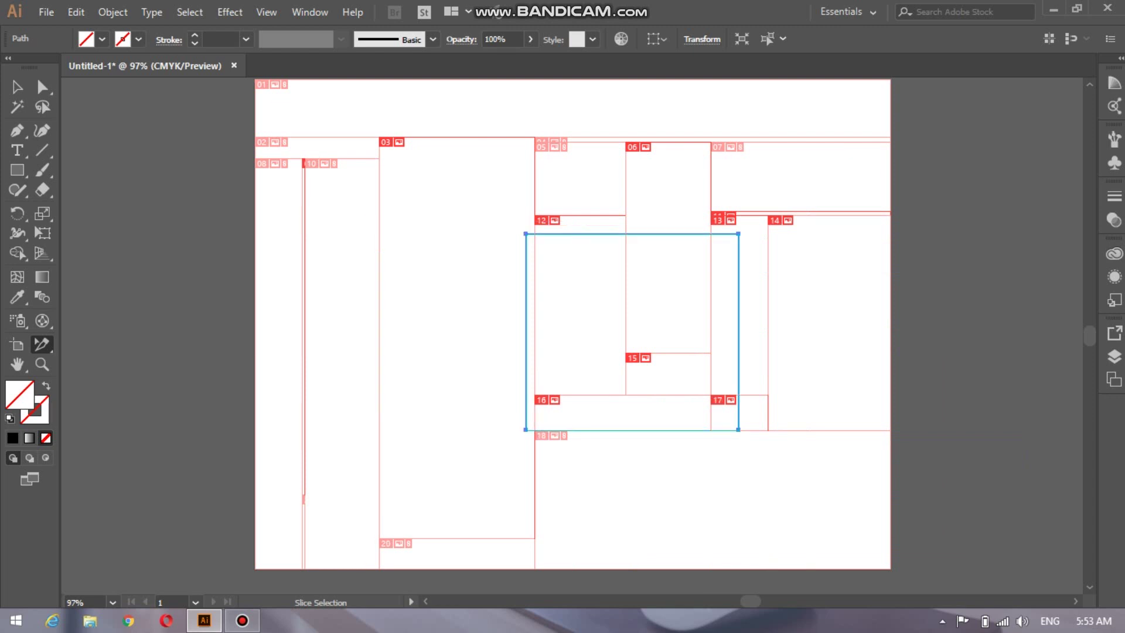
{"action": "left_click_drag", "start_coordinate": [364, 273], "coordinate": [552, 379]}
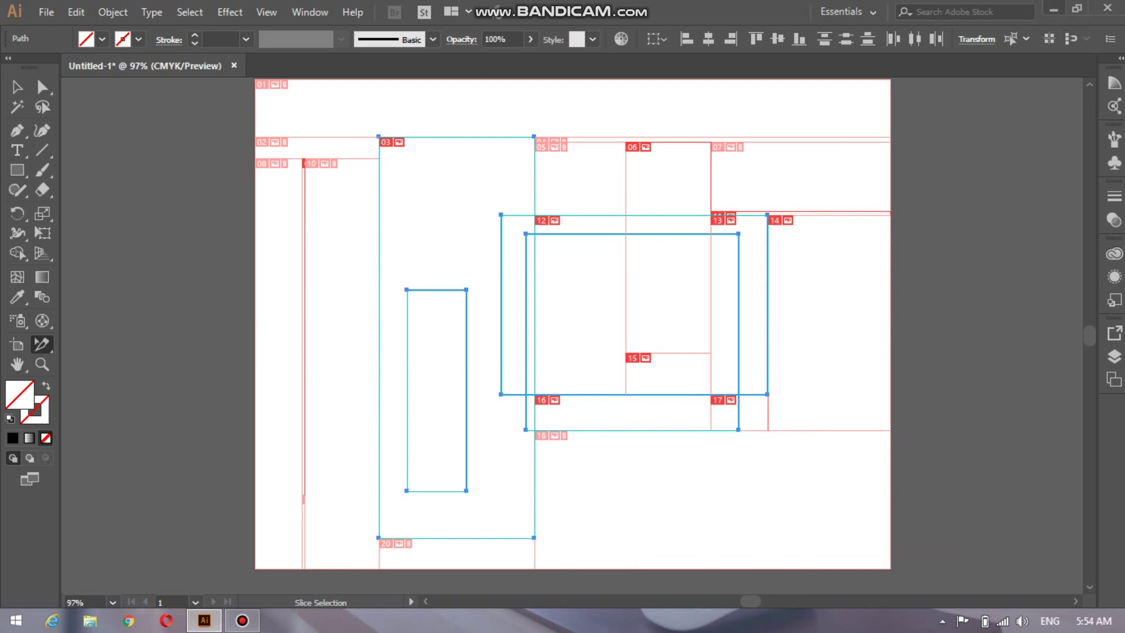
{"action": "left_click", "coordinate": [1054, 9]}
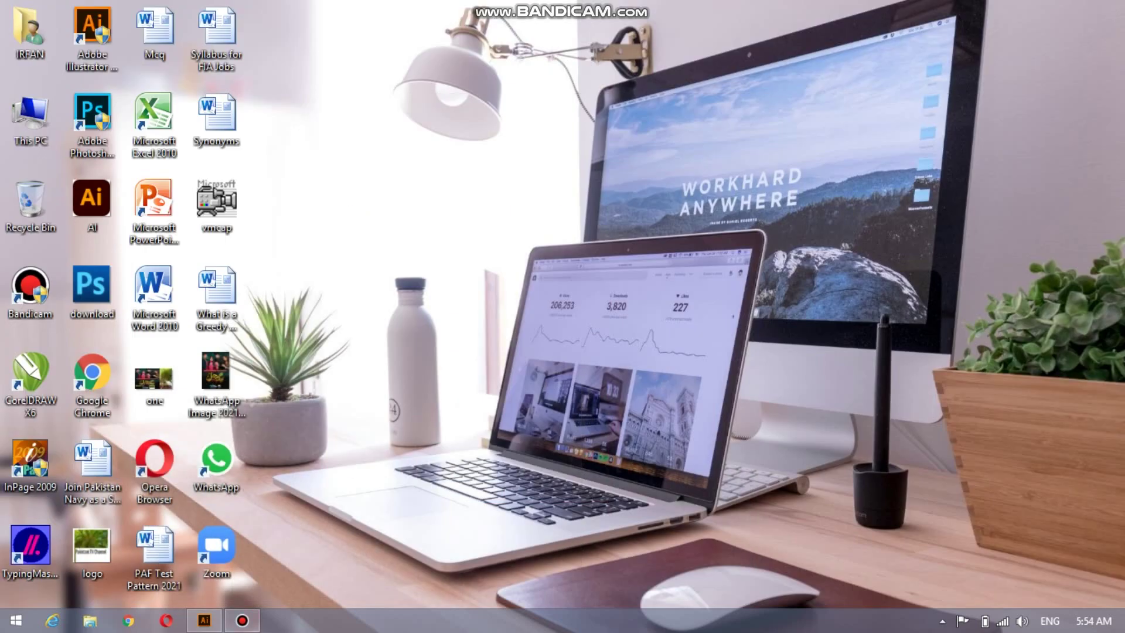